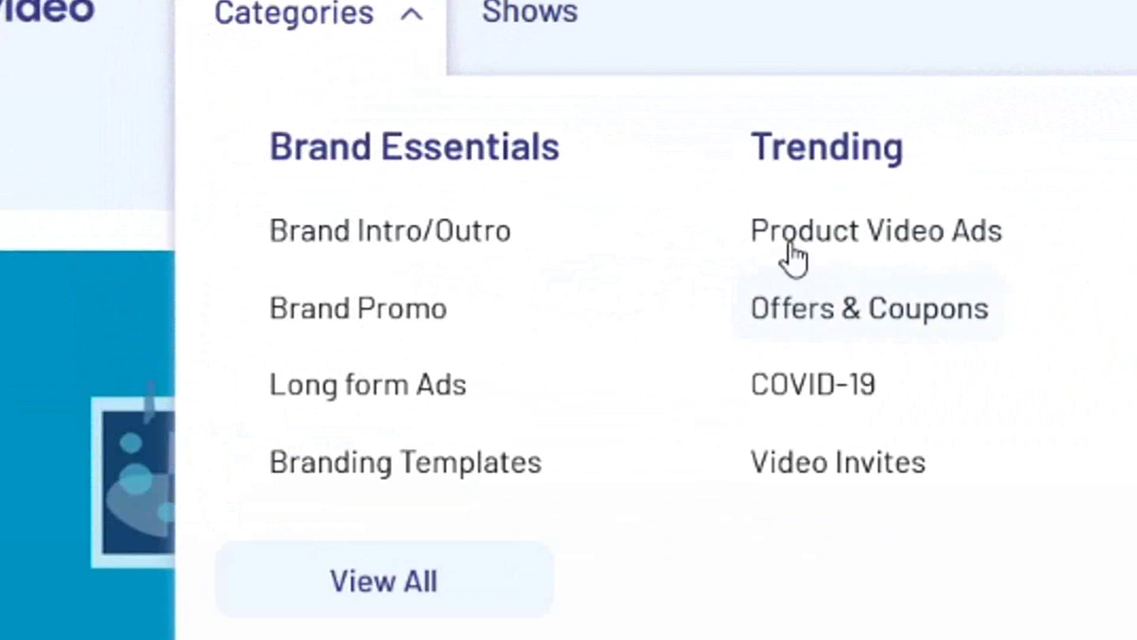
Open the Brand Intro/Outro category and start a project from the wide (16:9) Youtube Watch Next template
left_click(434, 248)
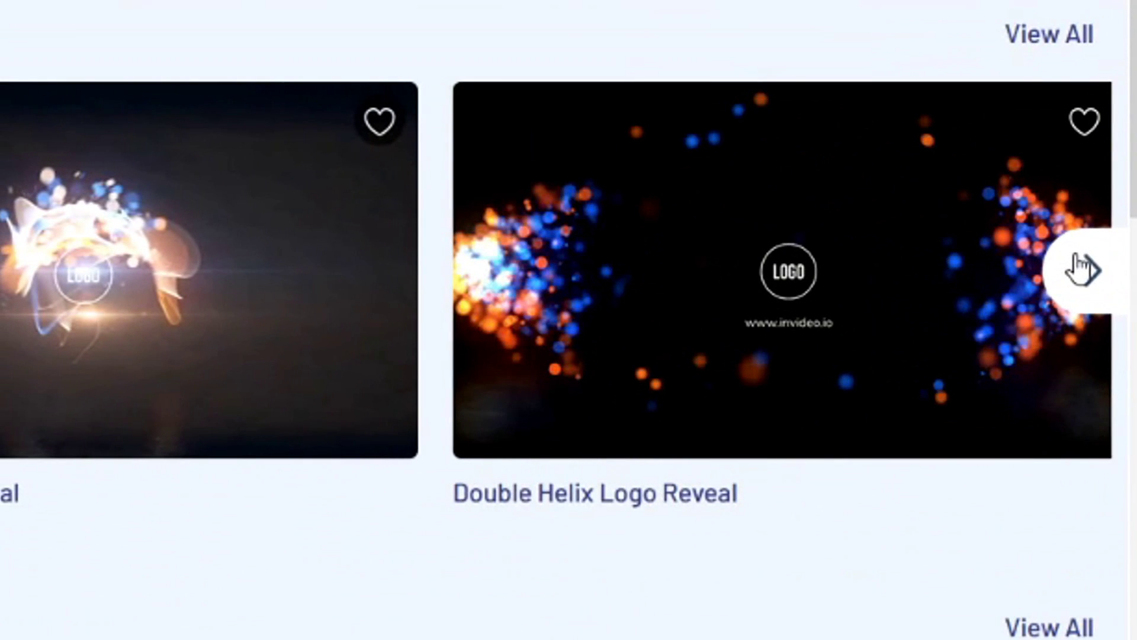
left_click(1079, 269)
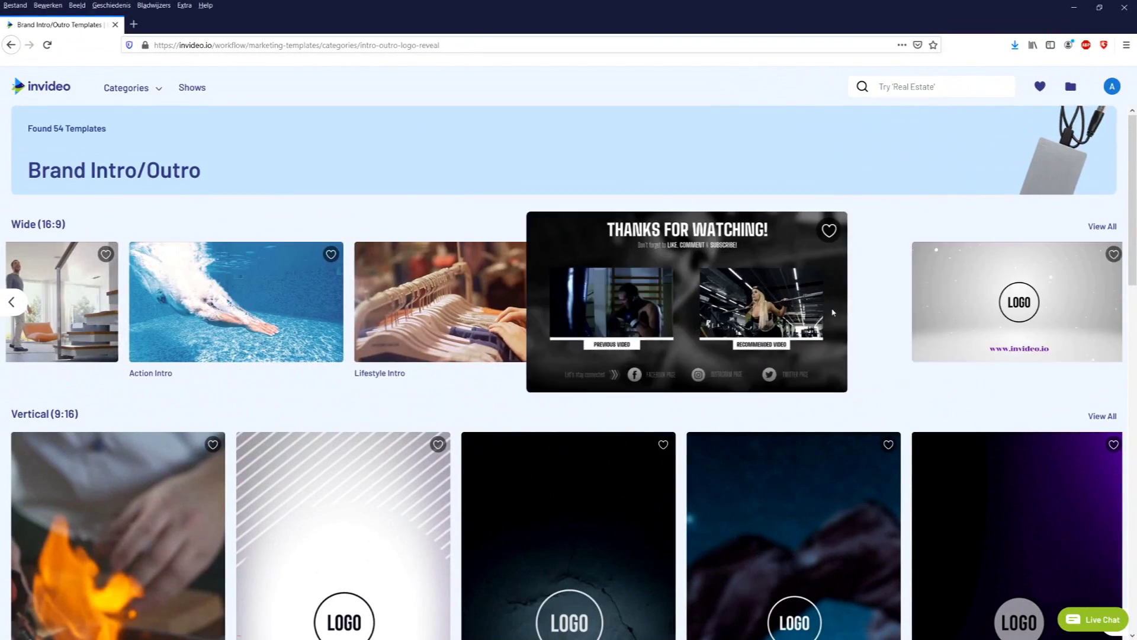
mouse_move(1044, 278)
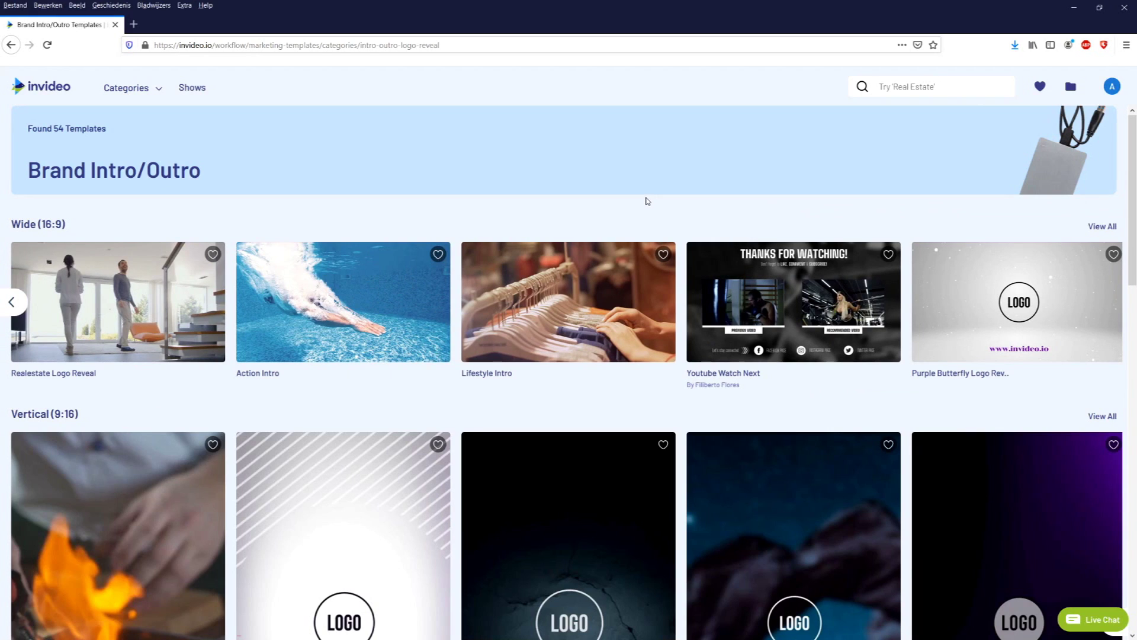
mouse_move(766, 243)
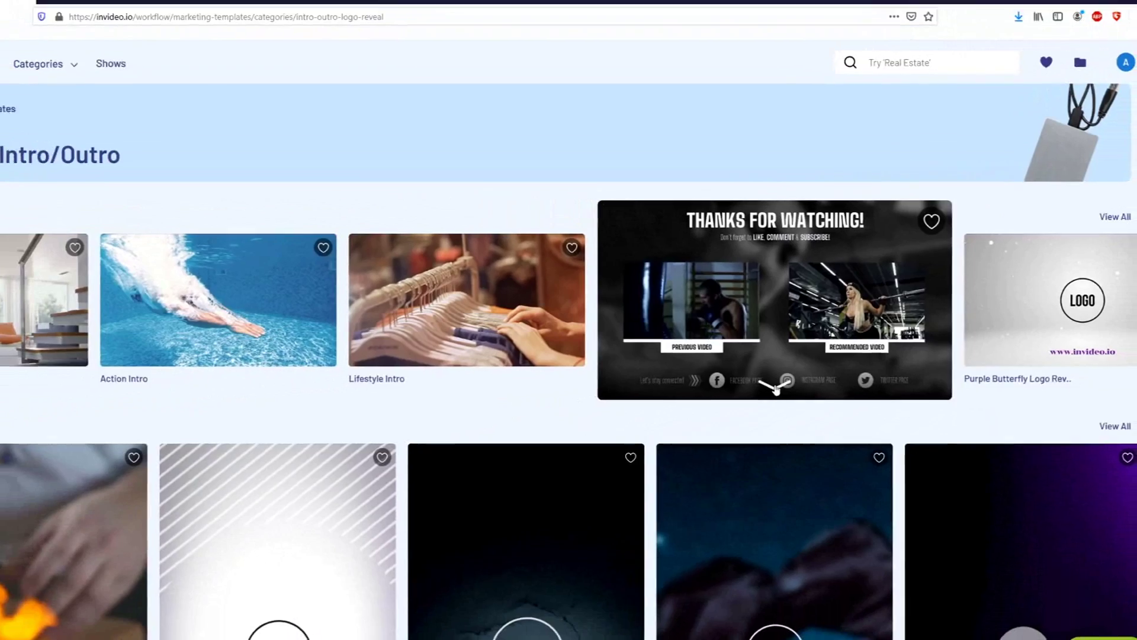
left_click(623, 433)
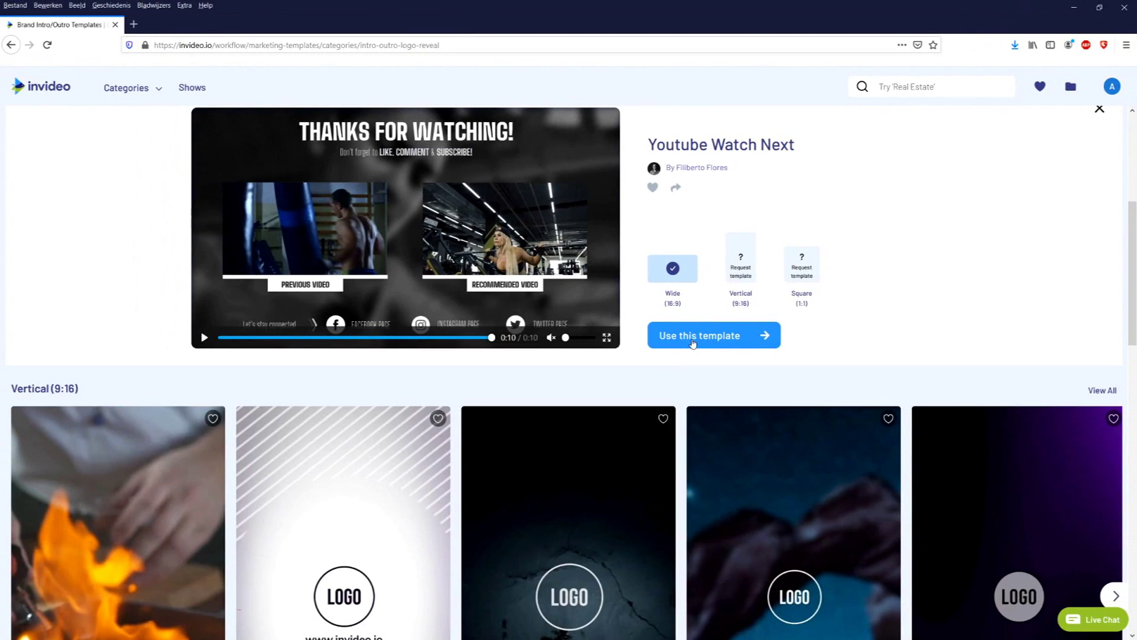
left_click(514, 433)
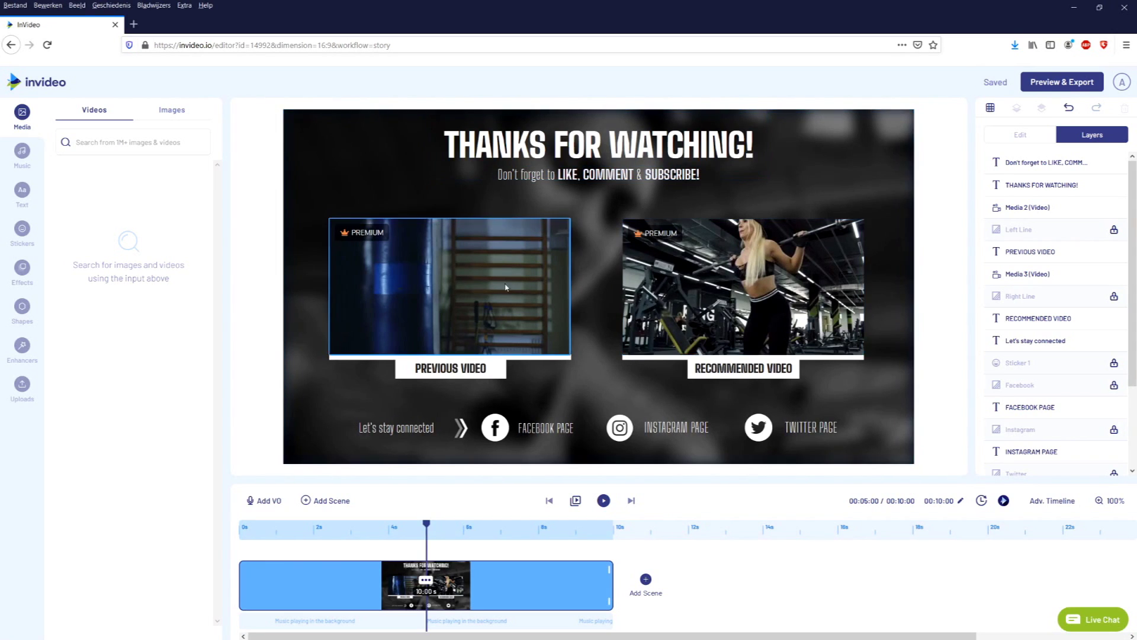
Replace the "THANKS FOR WATCHING!" headline with "YOU HAVE BEEN WATCHING" followed by the channel name, and slightly widen its text box
left_click(573, 149)
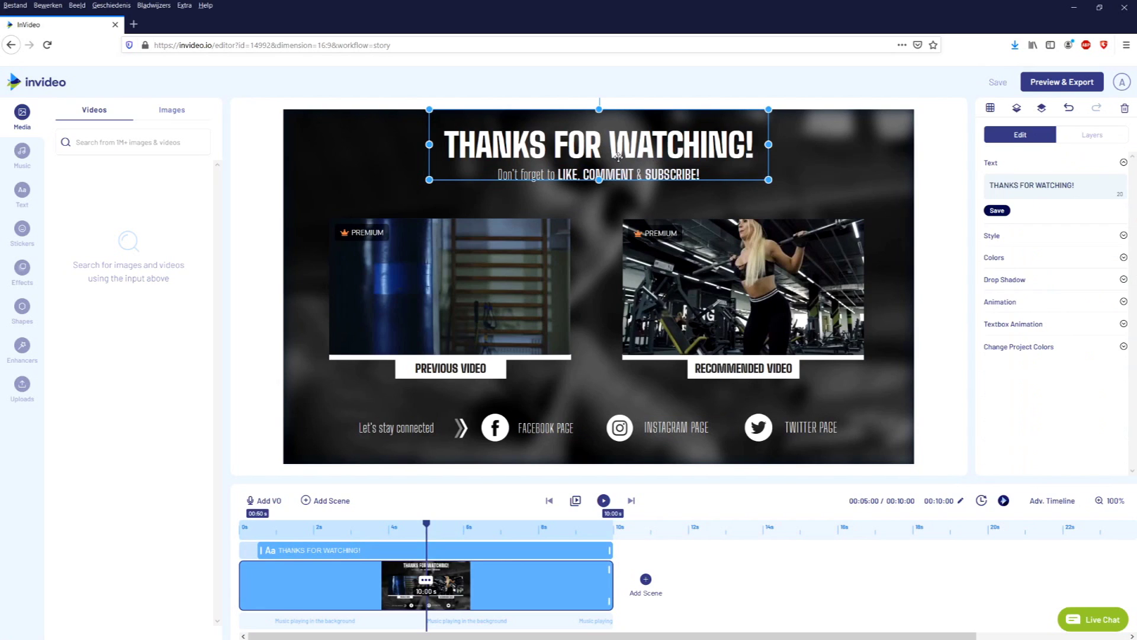
triple_click(1086, 189)
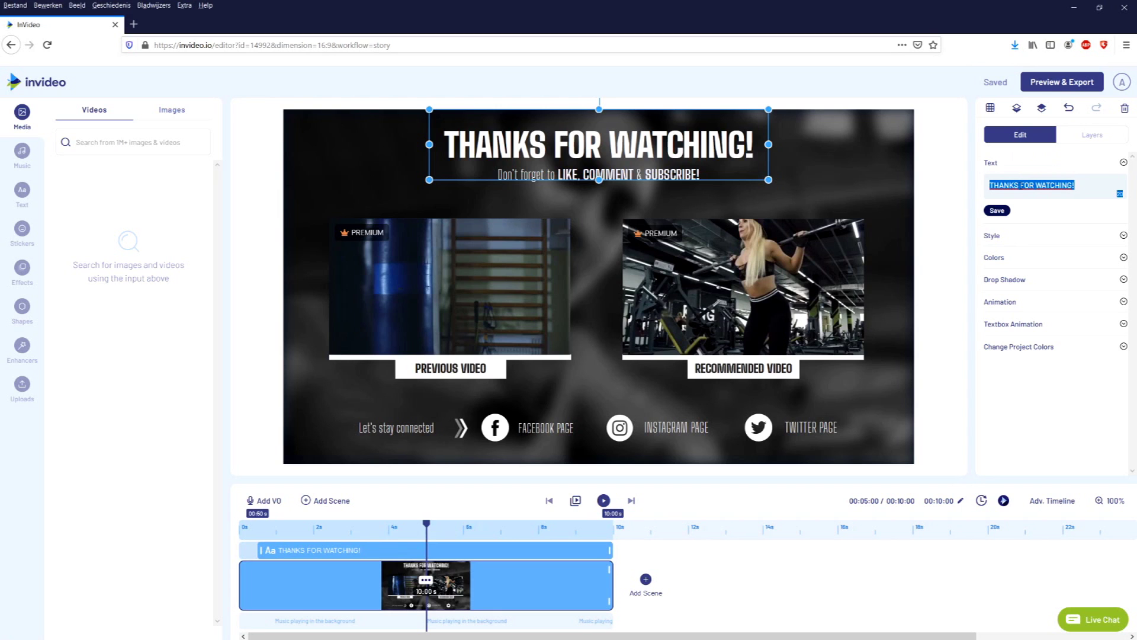
type("YOU HAVE BEEN WATCHI")
type("NG JUSTALEXHALFORD")
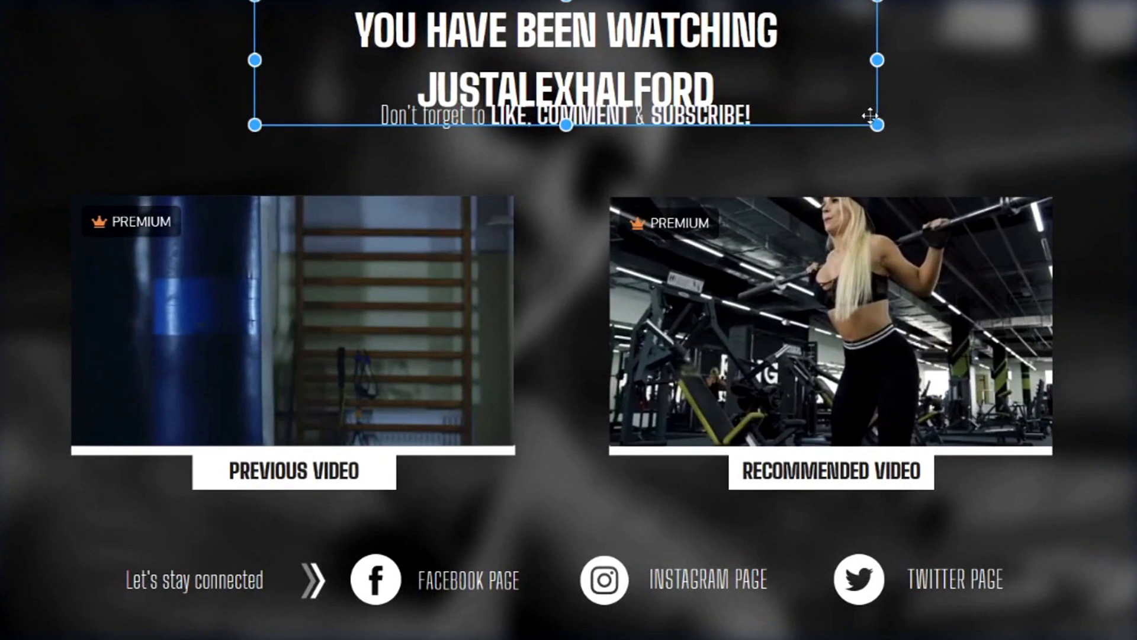
mouse_move(881, 130)
left_mouse_down()
mouse_move(835, 115)
mouse_move(890, 147)
mouse_move(879, 127)
left_mouse_up()
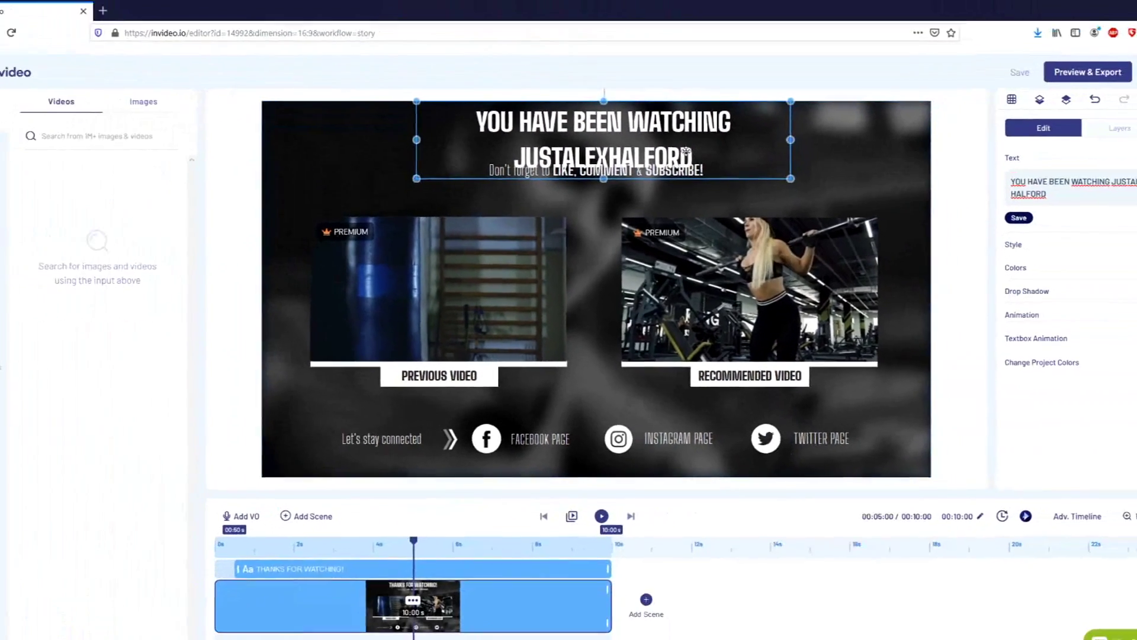
Try to set the headline's font size to 70
double_click(619, 132)
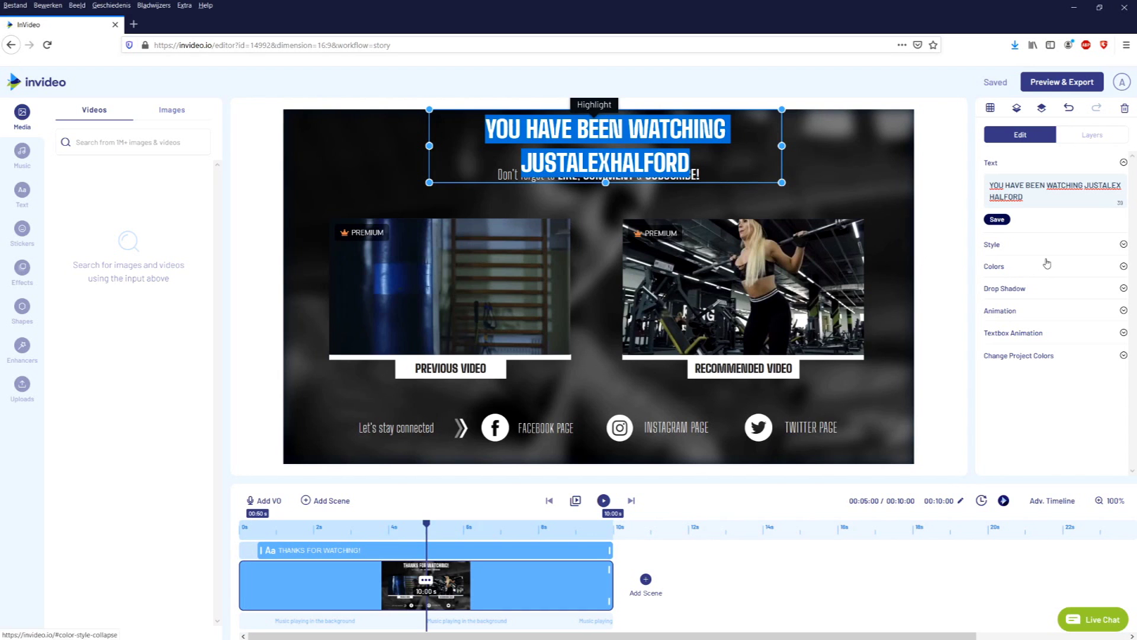
left_click(1048, 163)
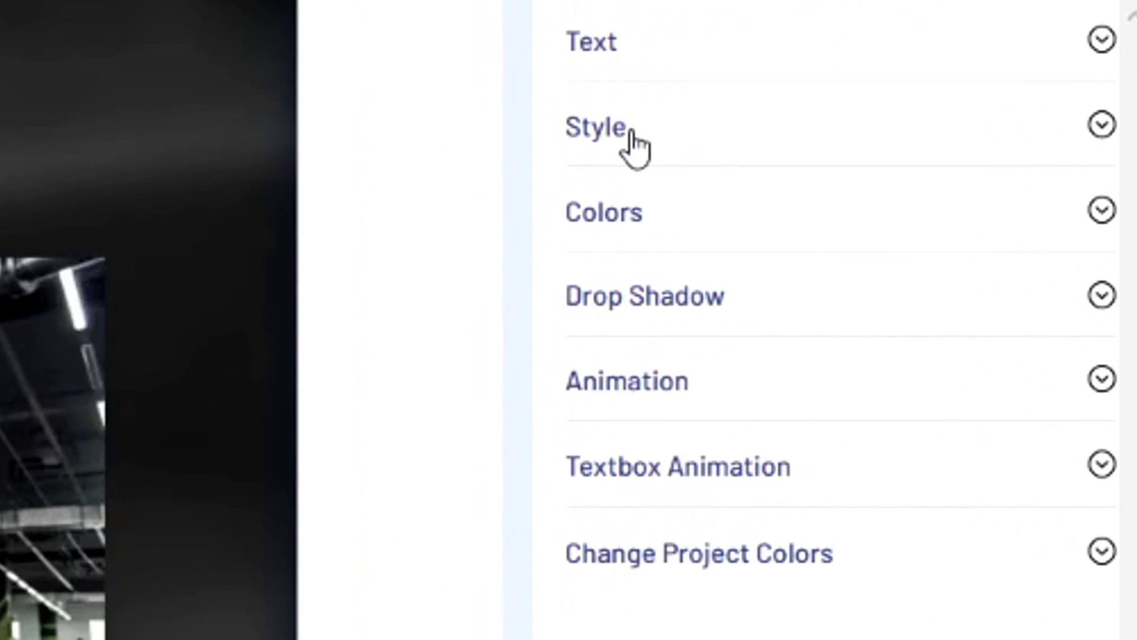
left_click(631, 144)
left_click(687, 520)
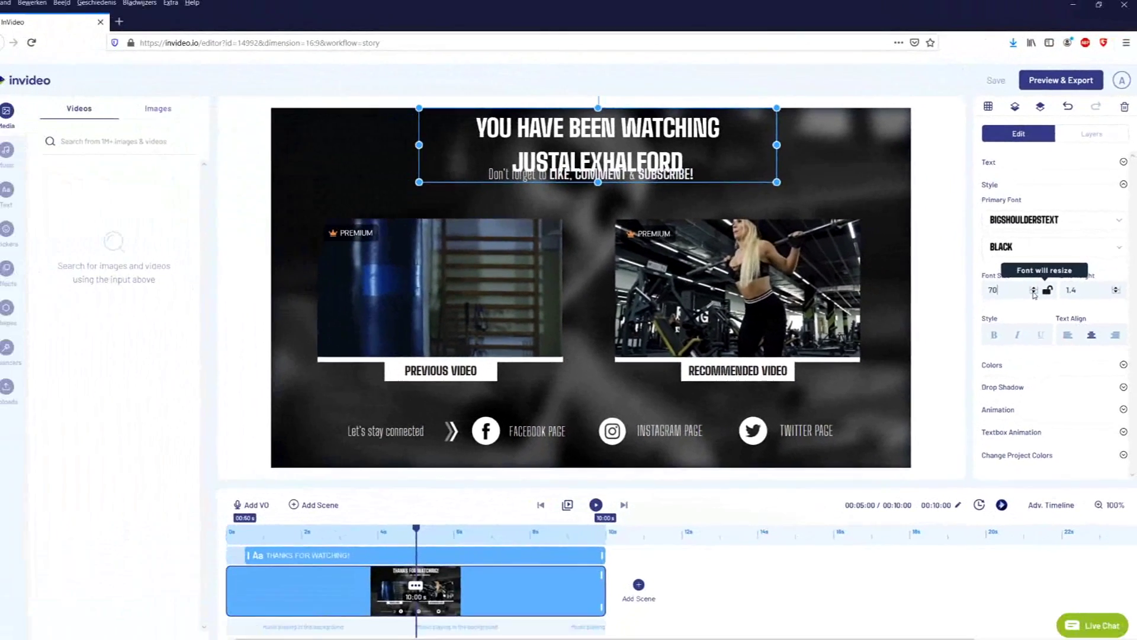
Move the "Don't forget to LIKE, COMMENT & SUBSCRIBE!" line down so it sits centred below the two-line headline
left_click(651, 207)
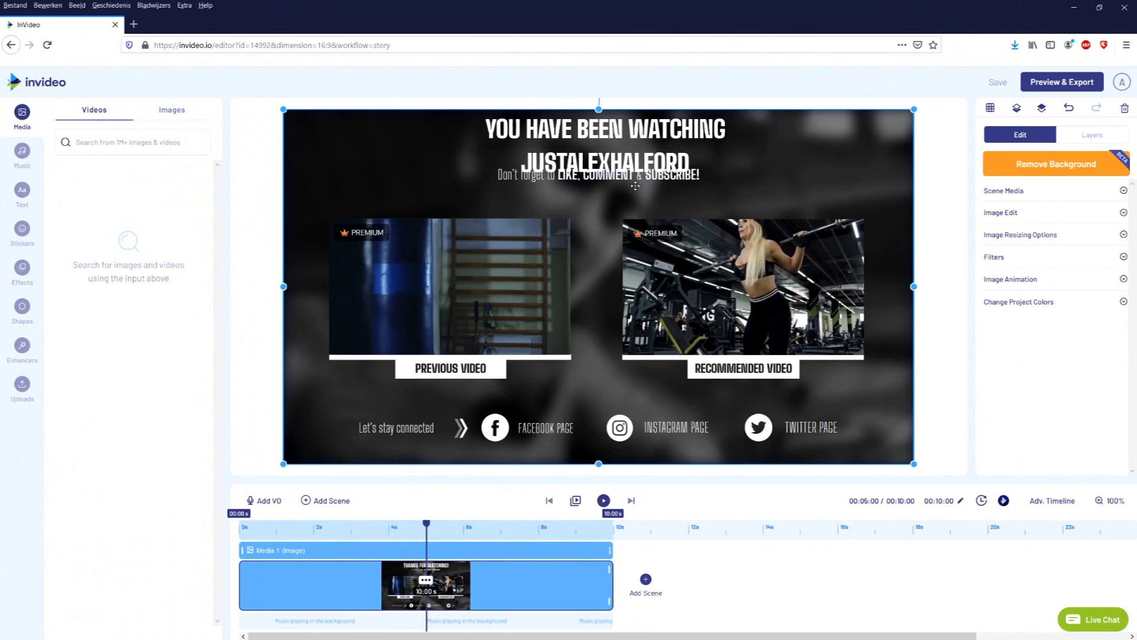
left_click(606, 184)
left_click_drag(610, 187, 610, 198)
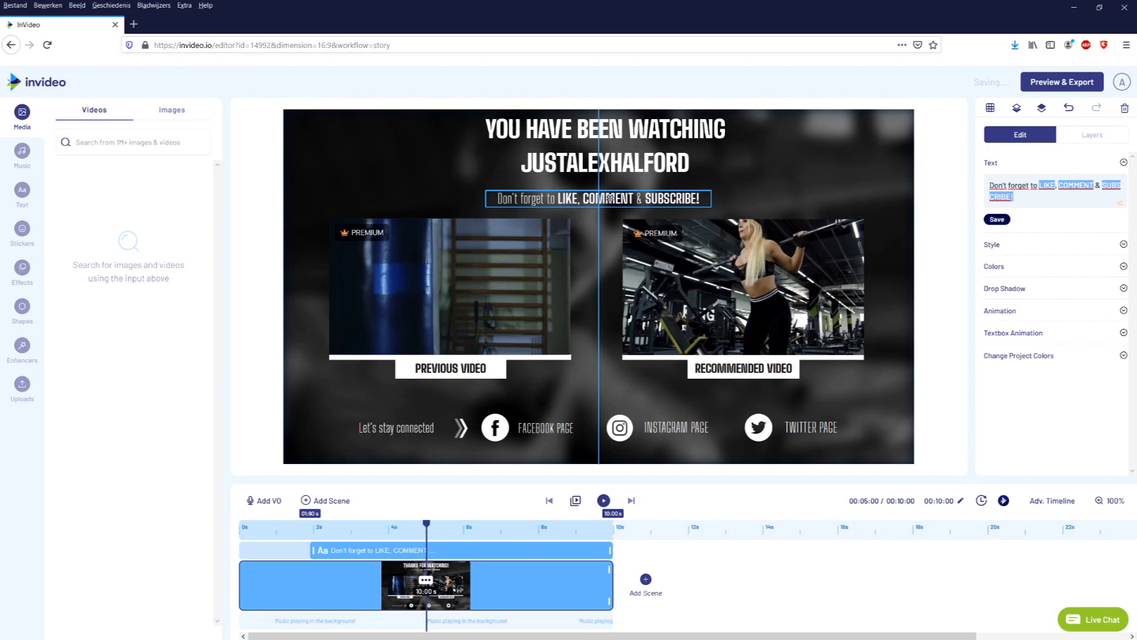
Set the headline's font size to 80
triple_click(605, 162)
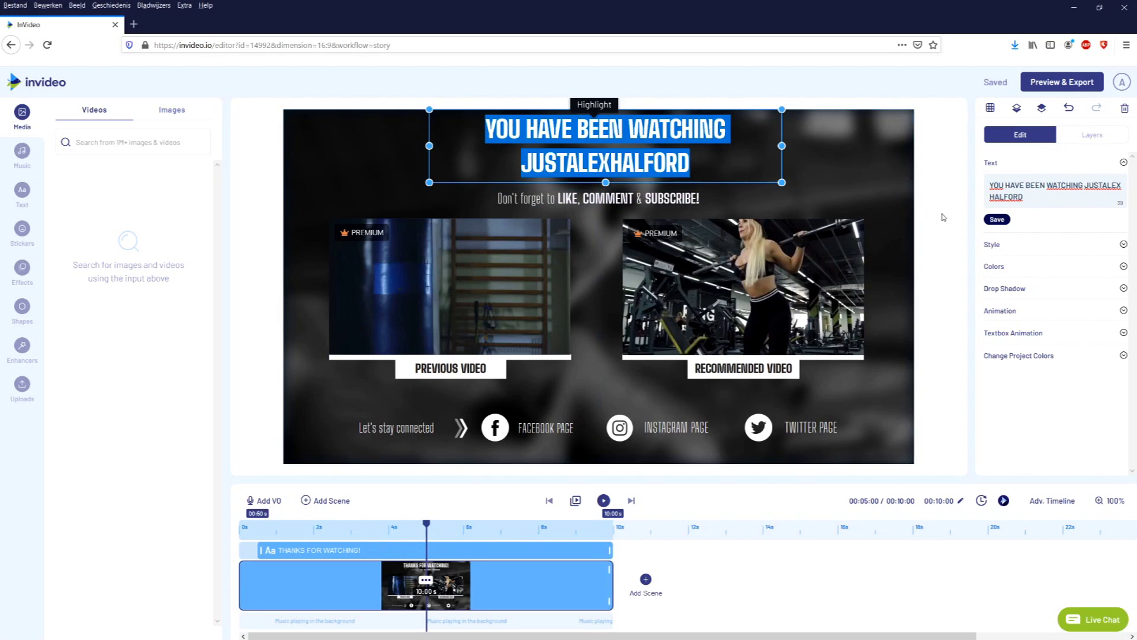
left_click(1001, 243)
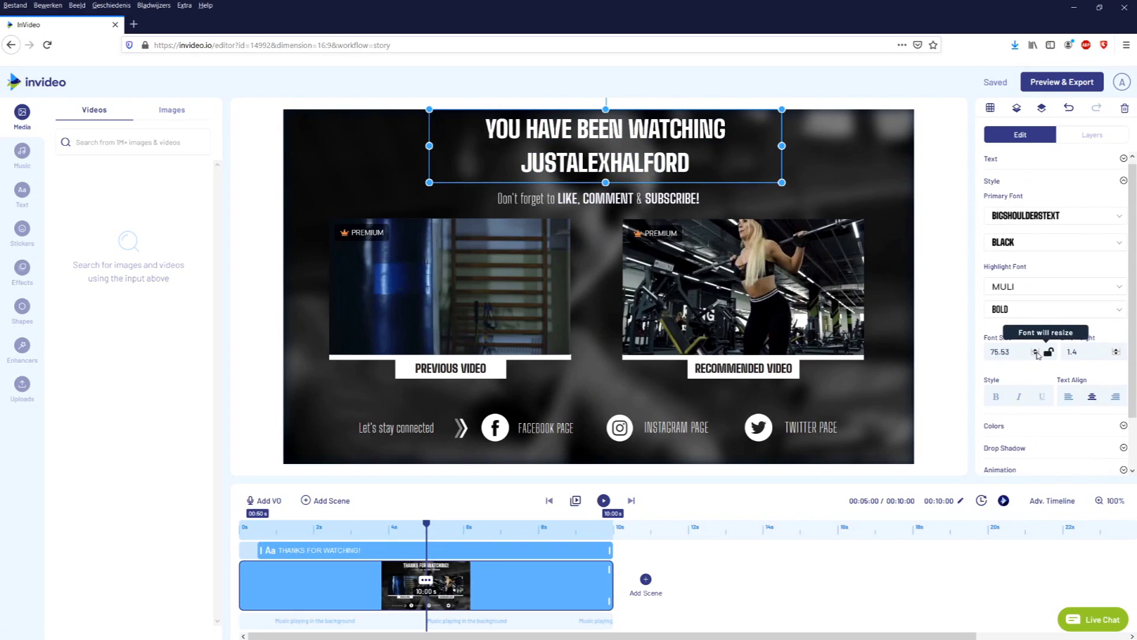
scroll(1040, 333, "down", 1)
left_click(1016, 334)
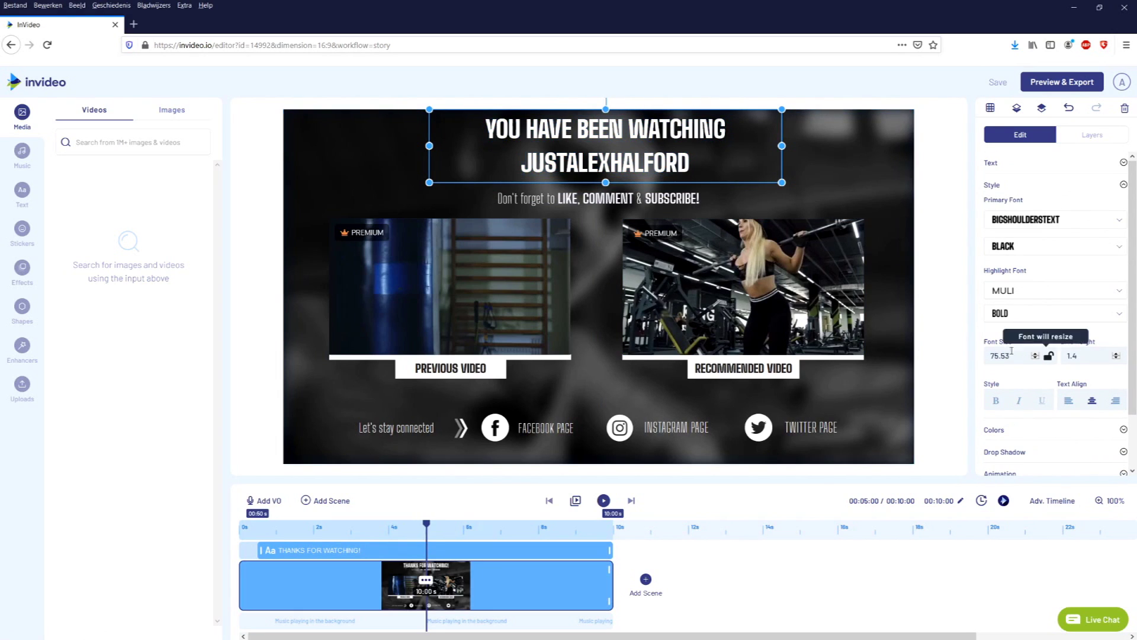
key("ctrl+a")
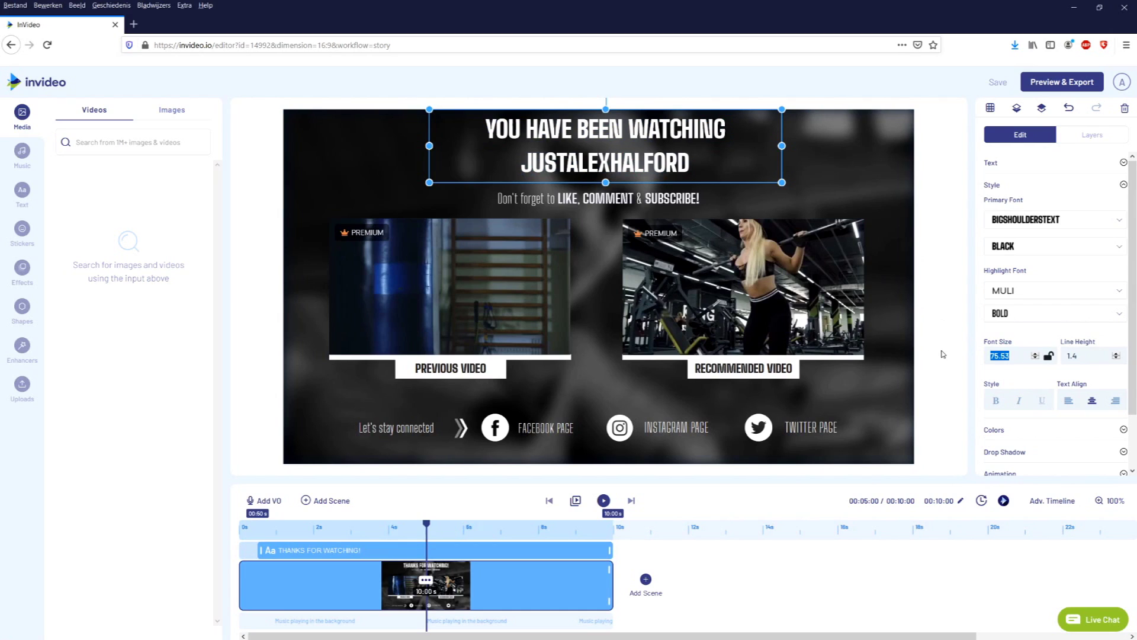
type("80")
key("Return")
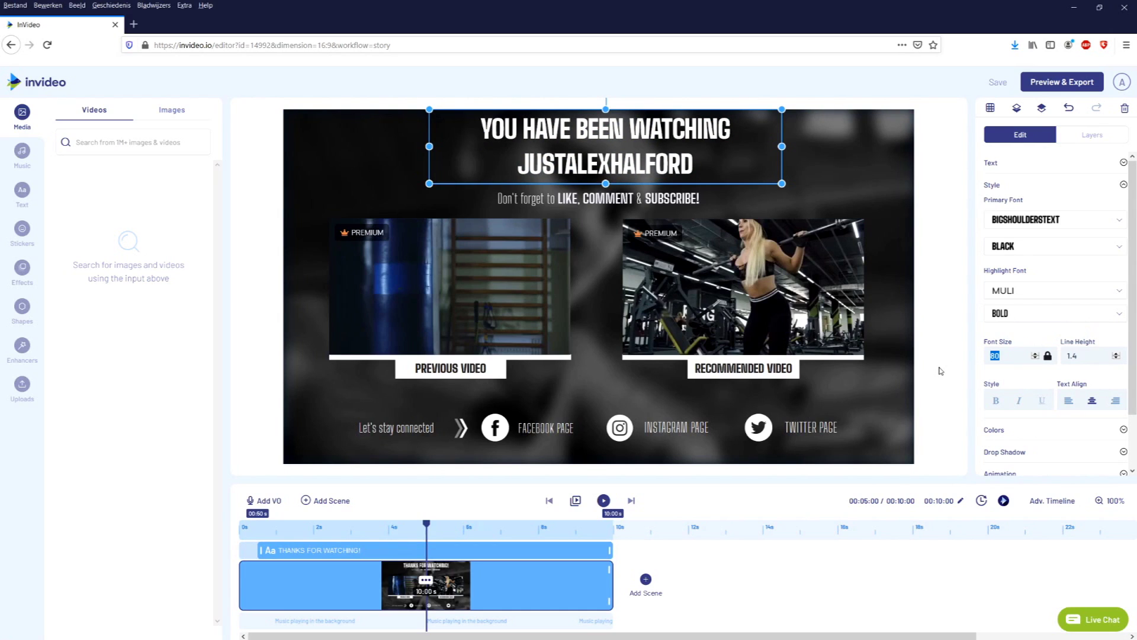
left_click(835, 159)
left_click(663, 237)
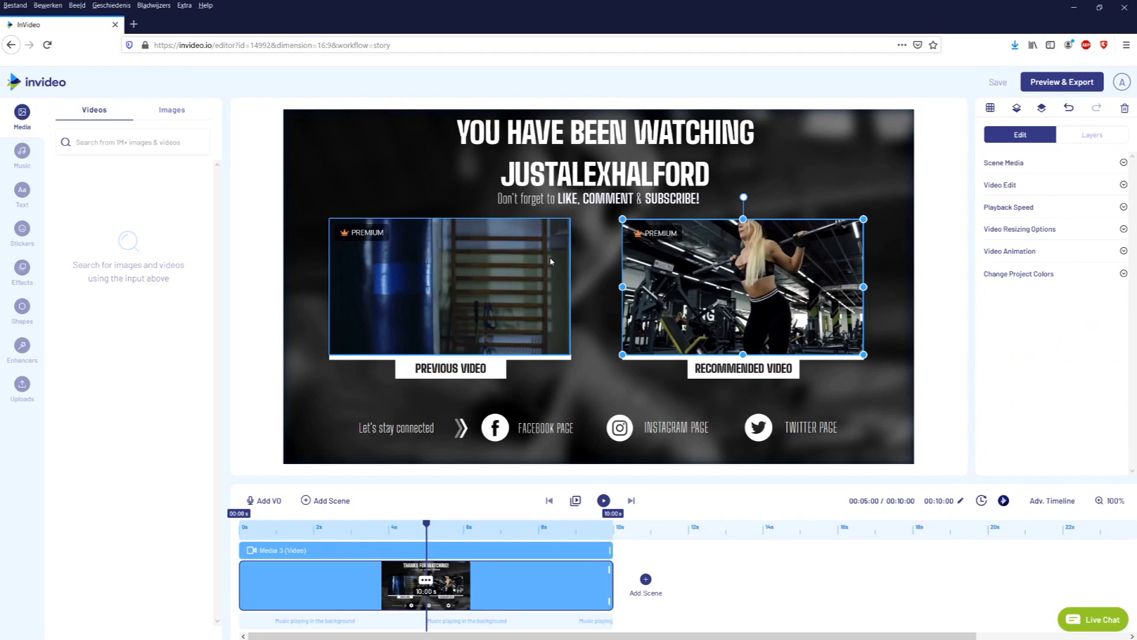
left_click(570, 197)
double_click(613, 200)
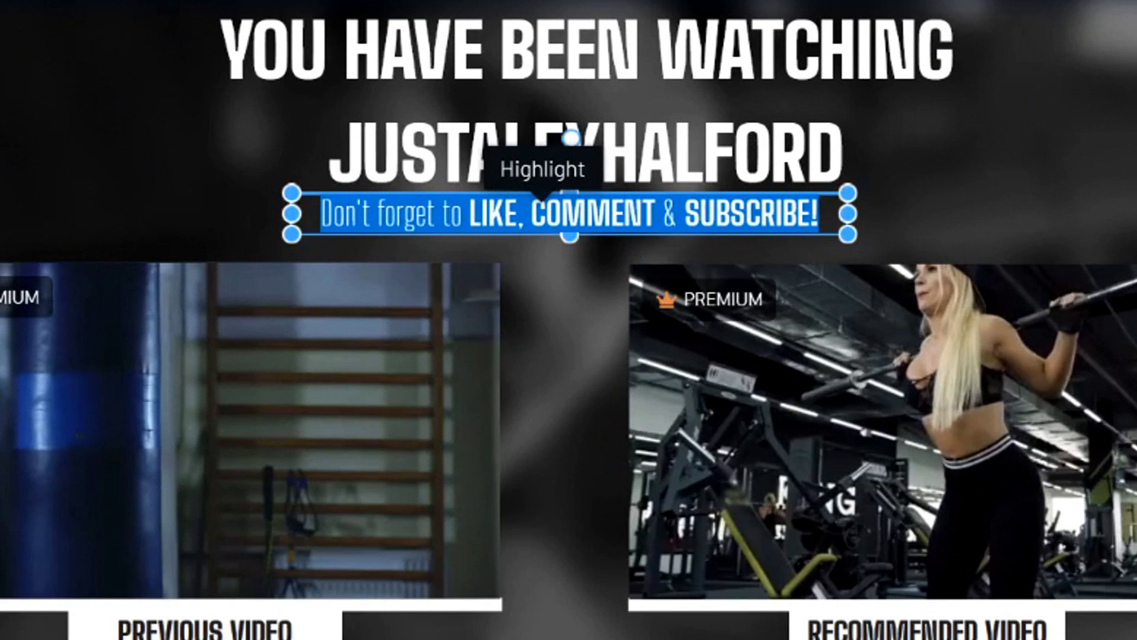
key("Escape")
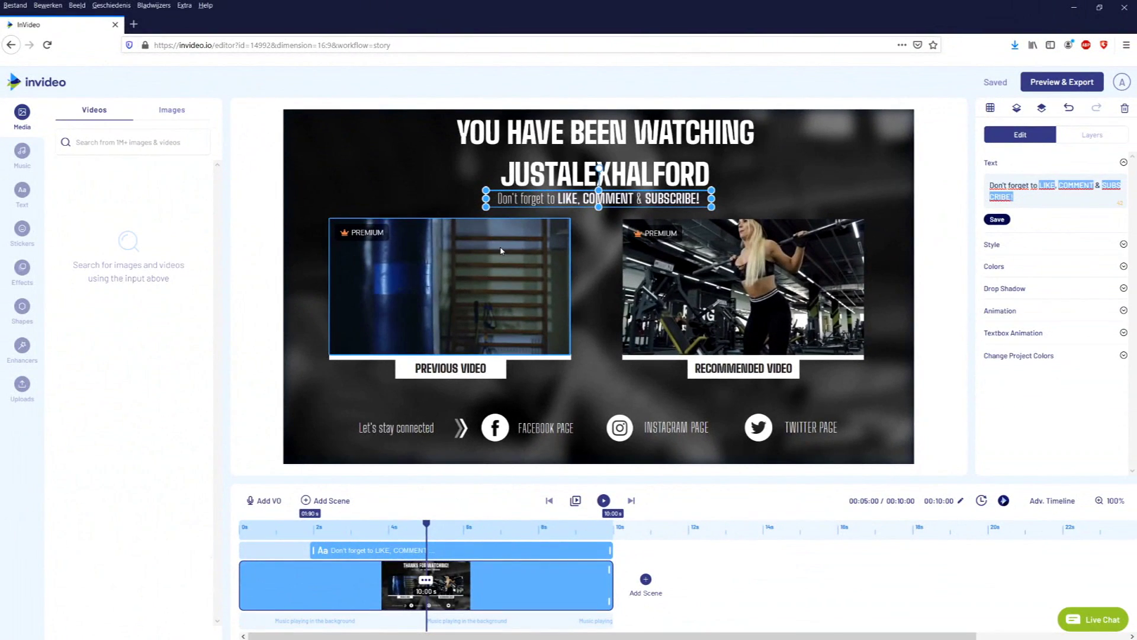
Delete the two placeholder videos above the RECOMMENDED VIDEO and PREVIOUS VIDEO labels
left_click(334, 342)
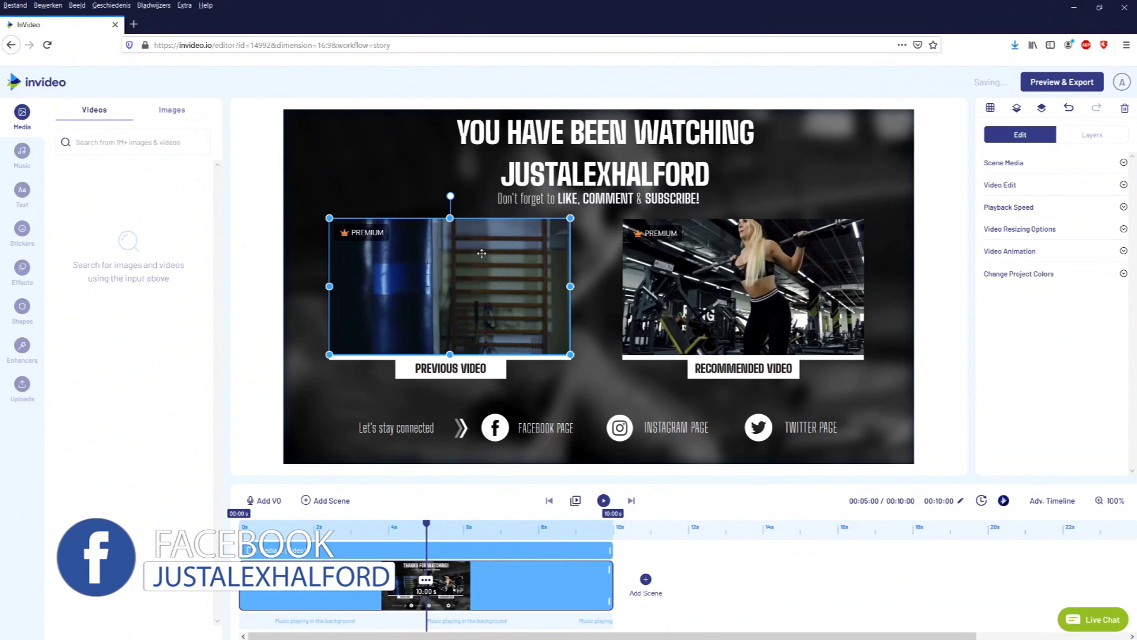
mouse_move(483, 251)
left_mouse_down()
mouse_move(536, 246)
mouse_move(484, 245)
left_mouse_up()
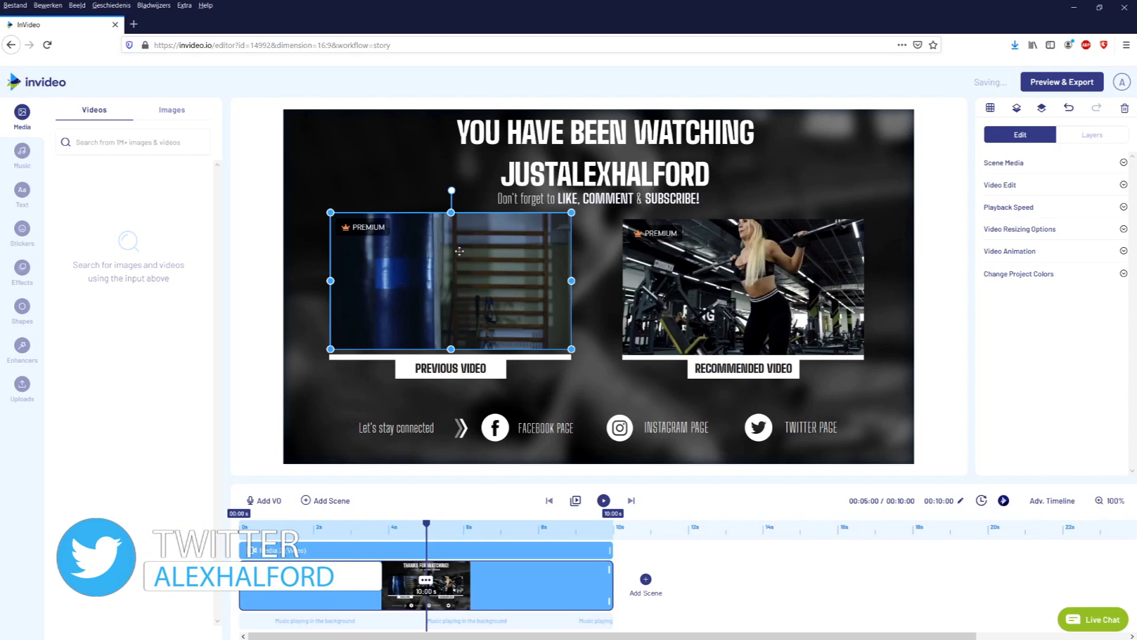
key("Tab")
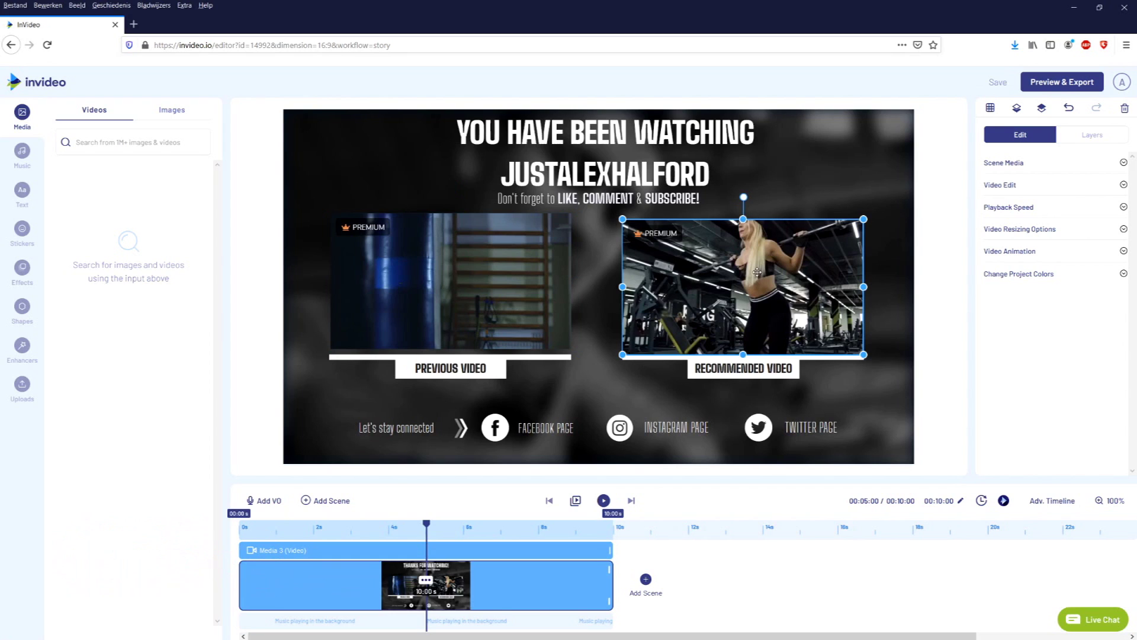
key("Delete")
left_click(504, 251)
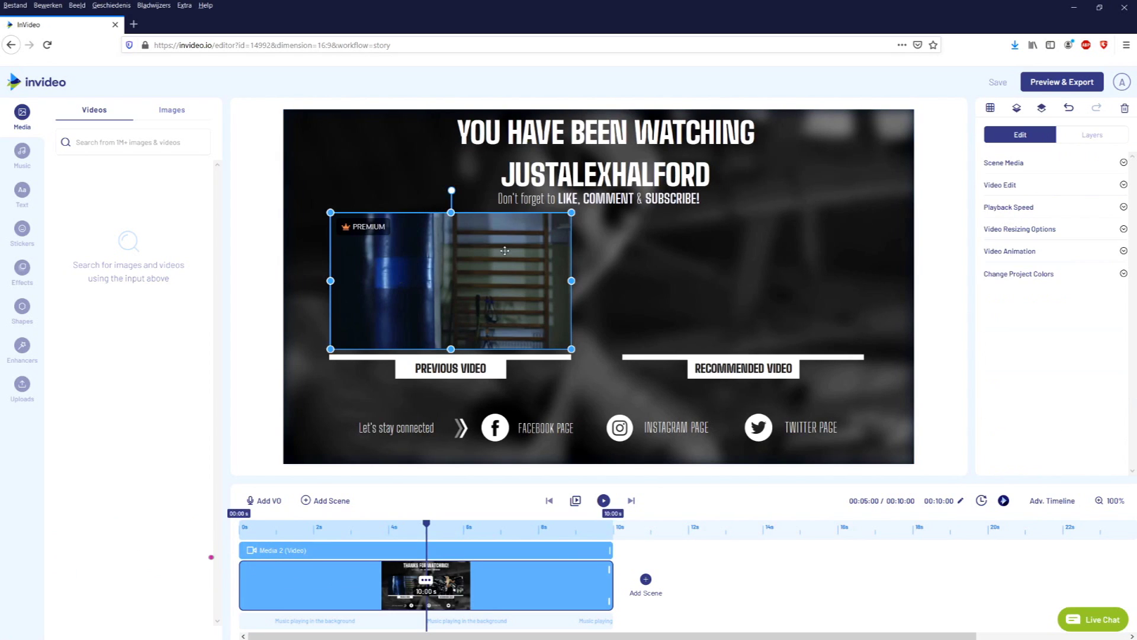
key("Delete")
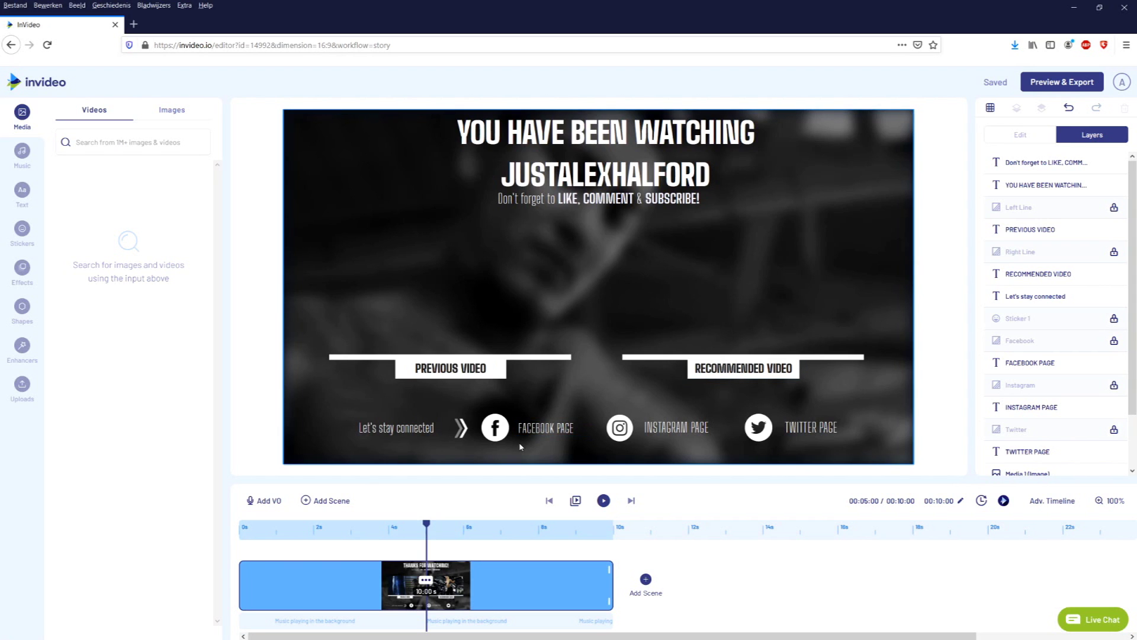
Replace the FACEBOOK PAGE and INSTAGRAM PAGE labels with the channel's account handles for those networks
left_click(398, 429)
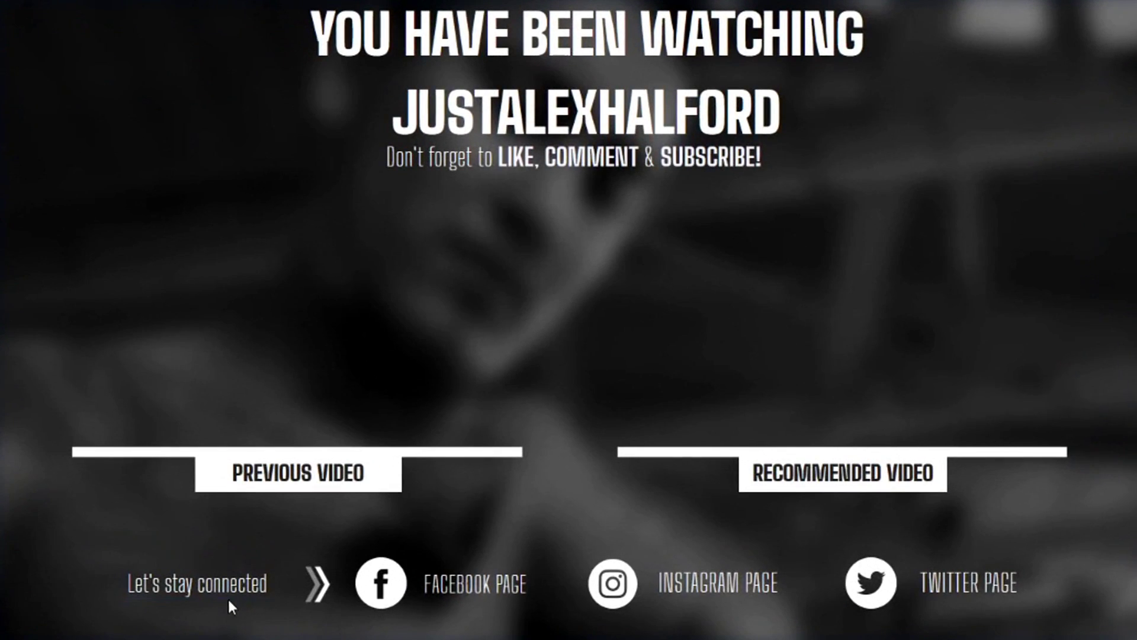
left_click(459, 585)
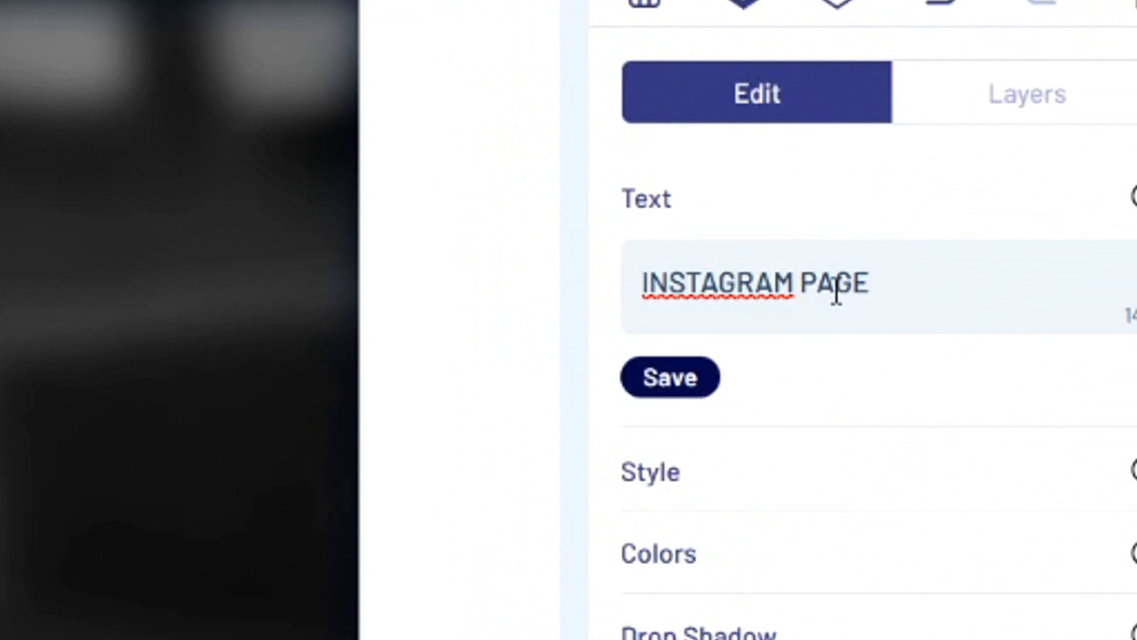
triple_click(837, 287)
type("ALEXHALFORD")
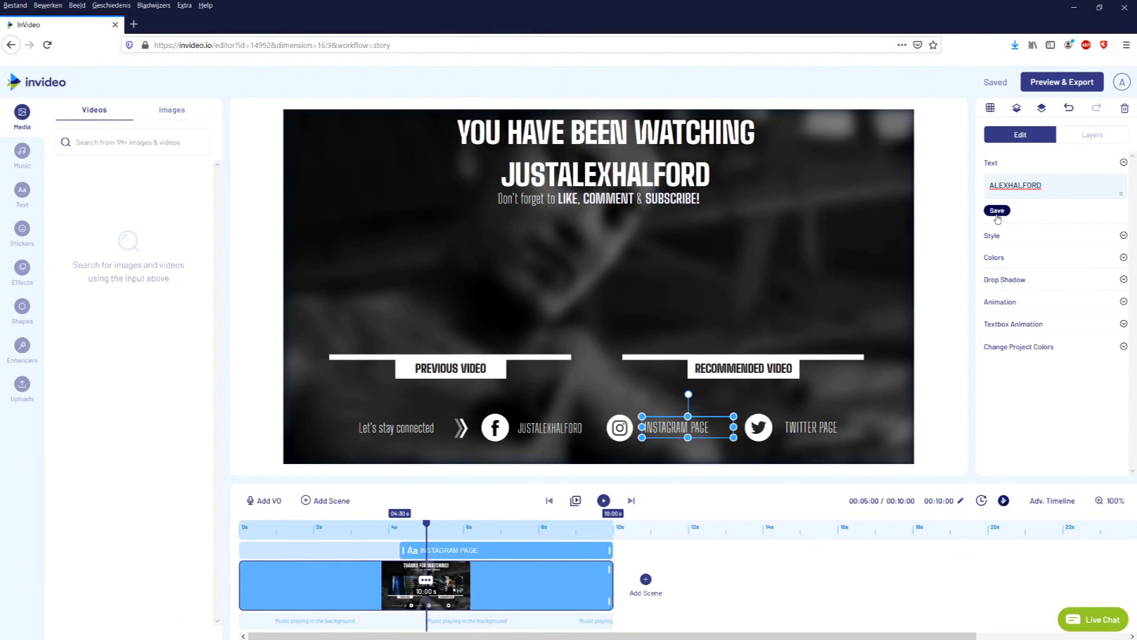
left_click(997, 211)
Replace the TWITTER PAGE label with the channel's Twitter handle and save the text
left_click(812, 427)
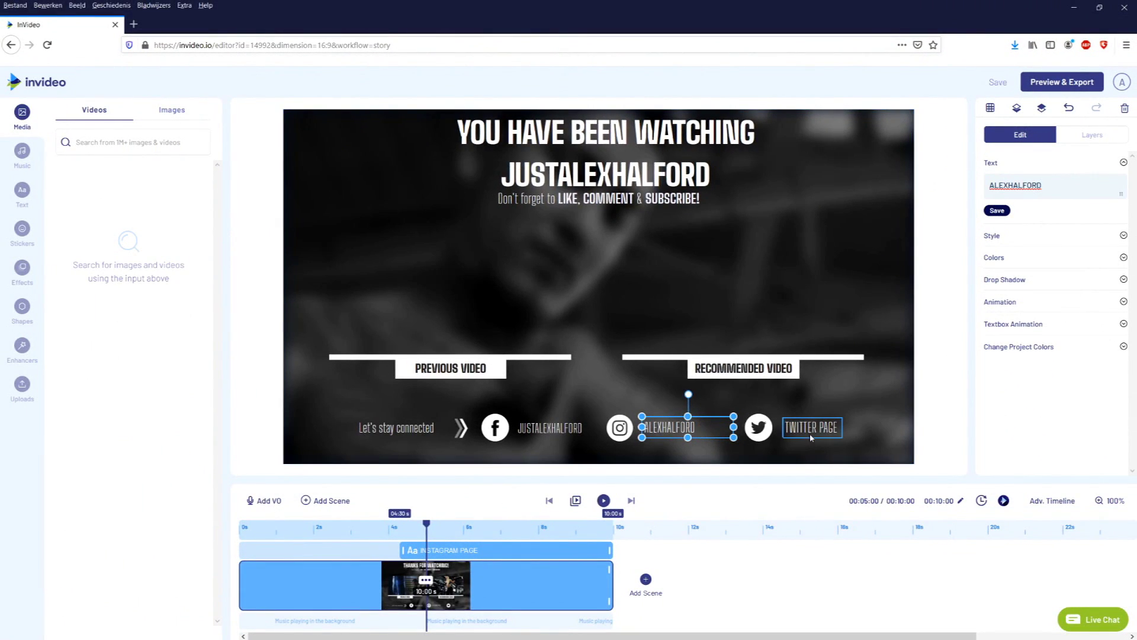
triple_click(1015, 185)
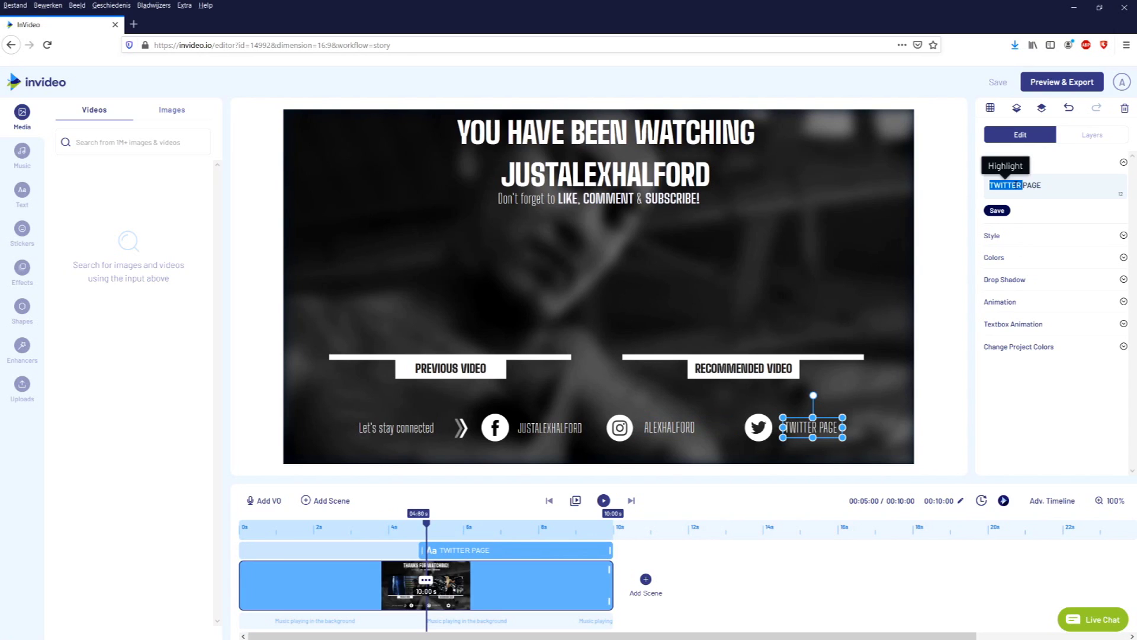
type("ALEXHALFORD")
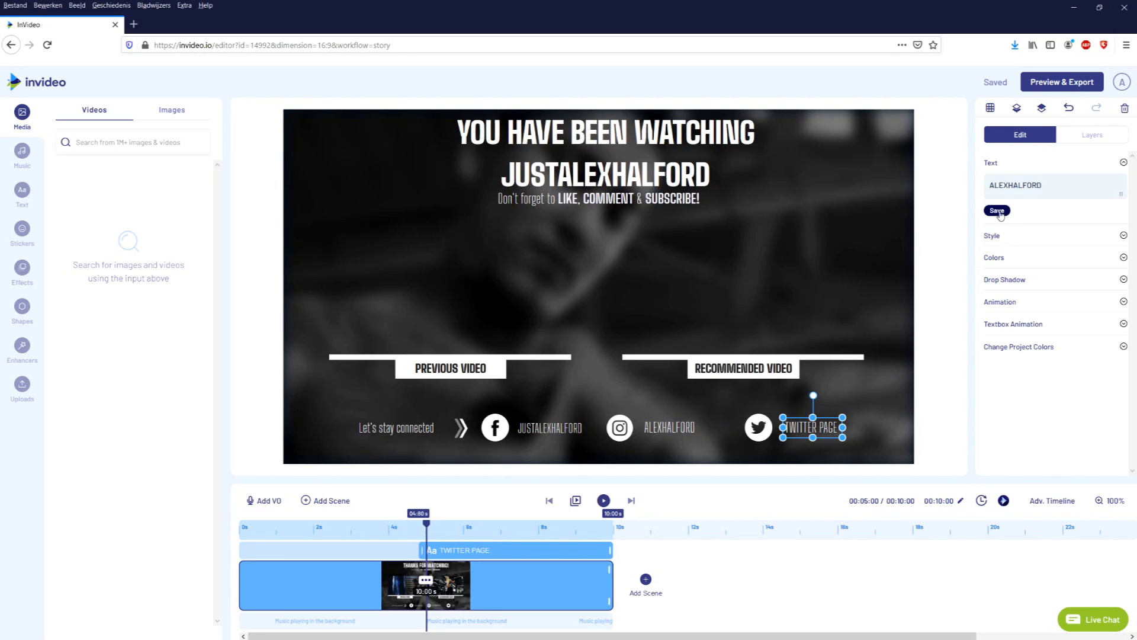
left_click(998, 211)
left_click(761, 216)
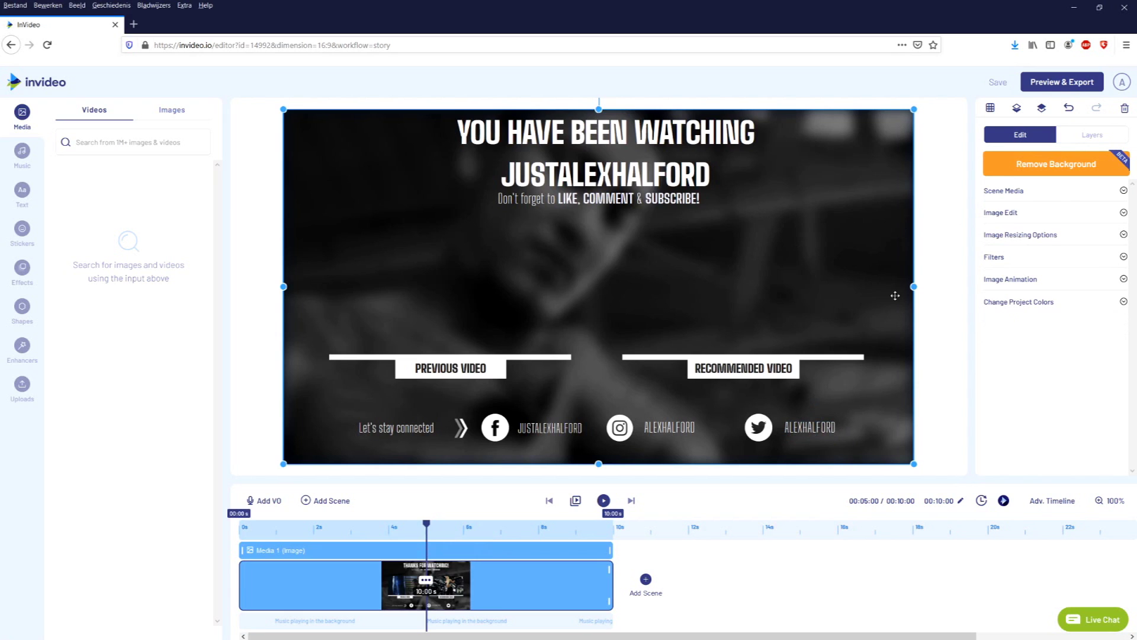
Delete the blurred background image from the scene and centre the headline horizontally on the canvas
left_click_drag(840, 209, 802, 201)
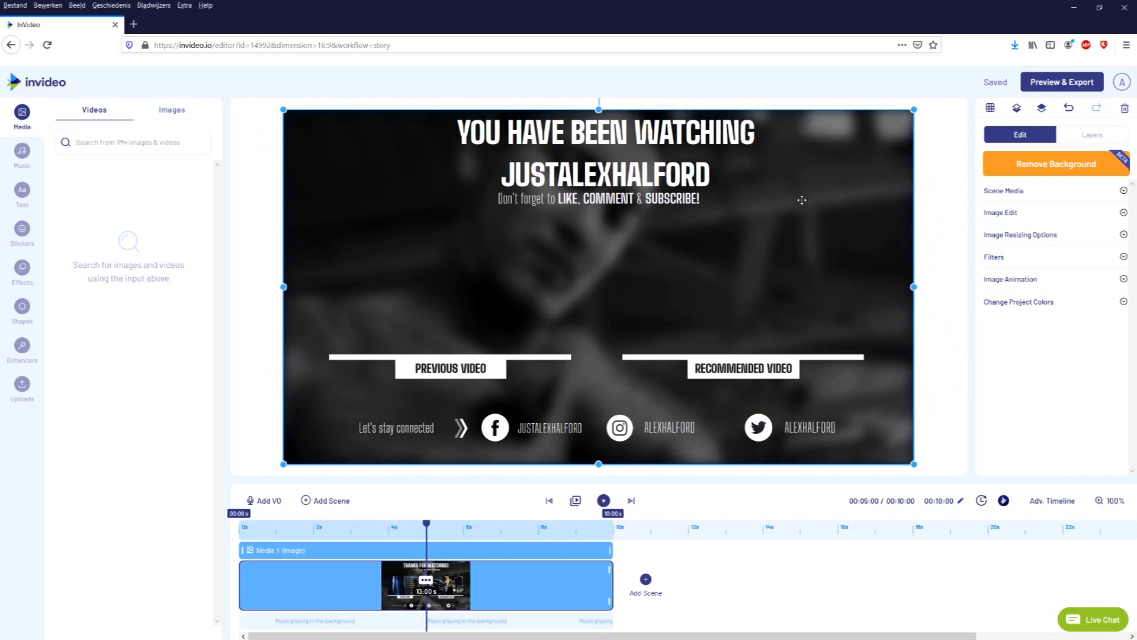
key("Delete")
left_click_drag(663, 202, 638, 179)
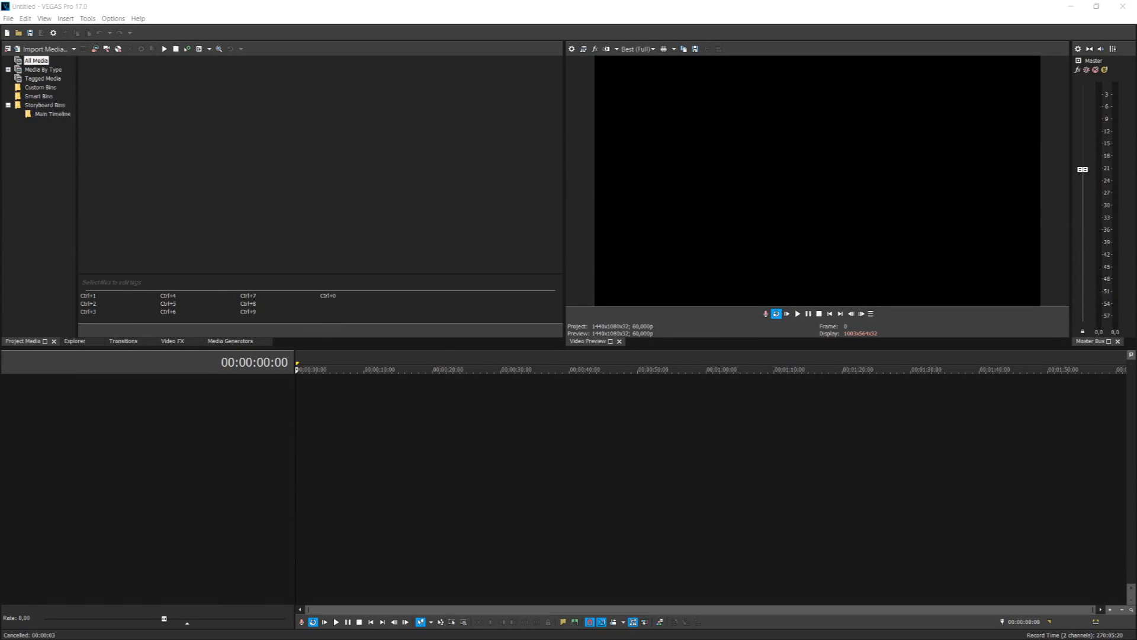
Switch to VEGAS Pro, place the portrait photo at the start of the timeline and turn off loop playback
left_click_drag(906, 280, 302, 394)
scroll(346, 385, "up", 5)
left_click(383, 388)
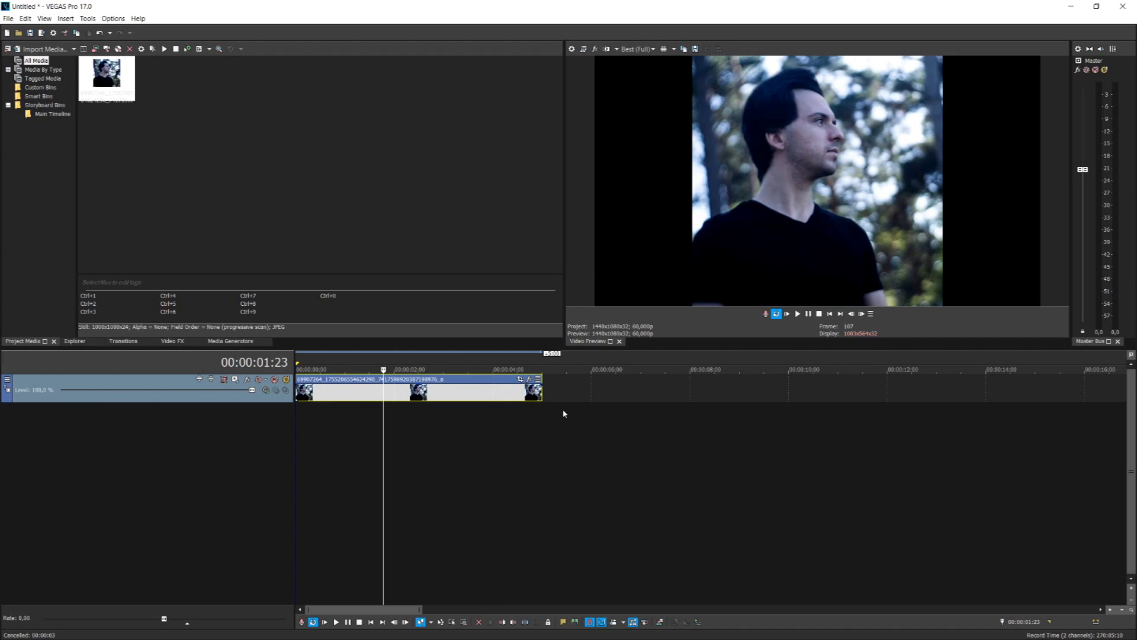
left_click(440, 426)
left_click(777, 313)
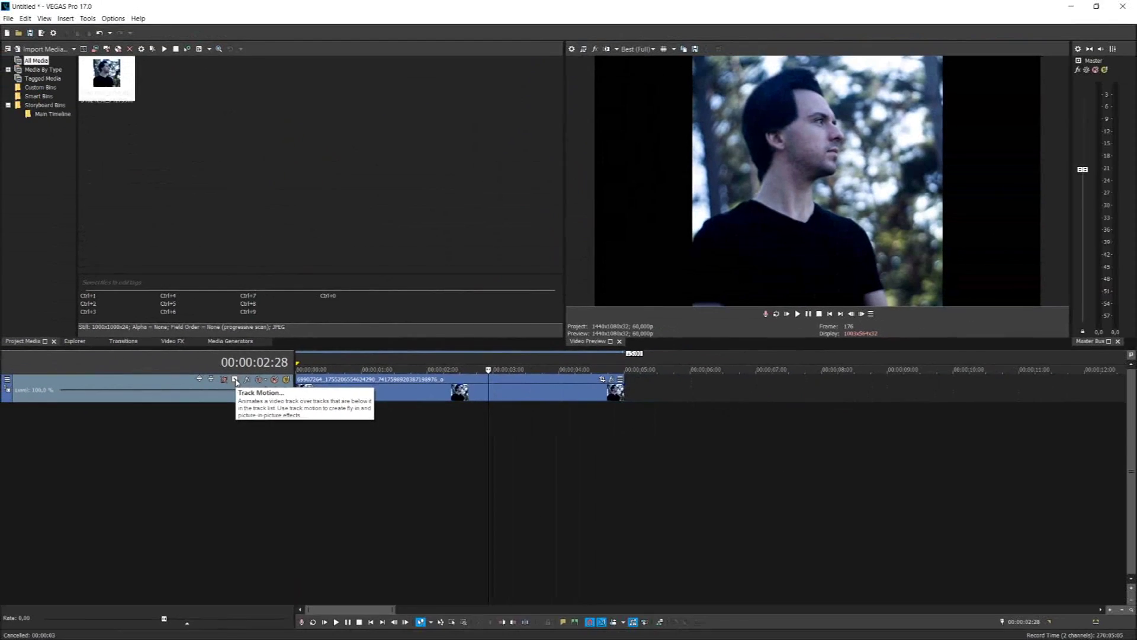
Use Track Motion to enlarge the photo track to about 2568 by 1926, with Y about -306 and X set to 0
left_click(675, 266)
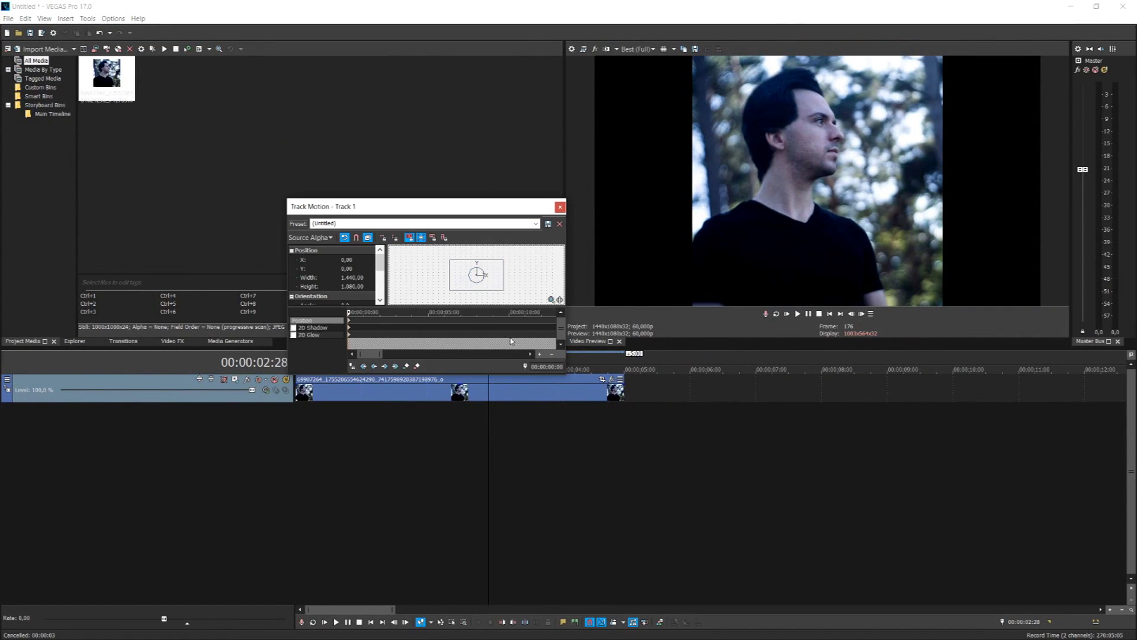
mouse_move(504, 291)
left_mouse_down()
mouse_move(528, 304)
mouse_move(519, 277)
left_mouse_up()
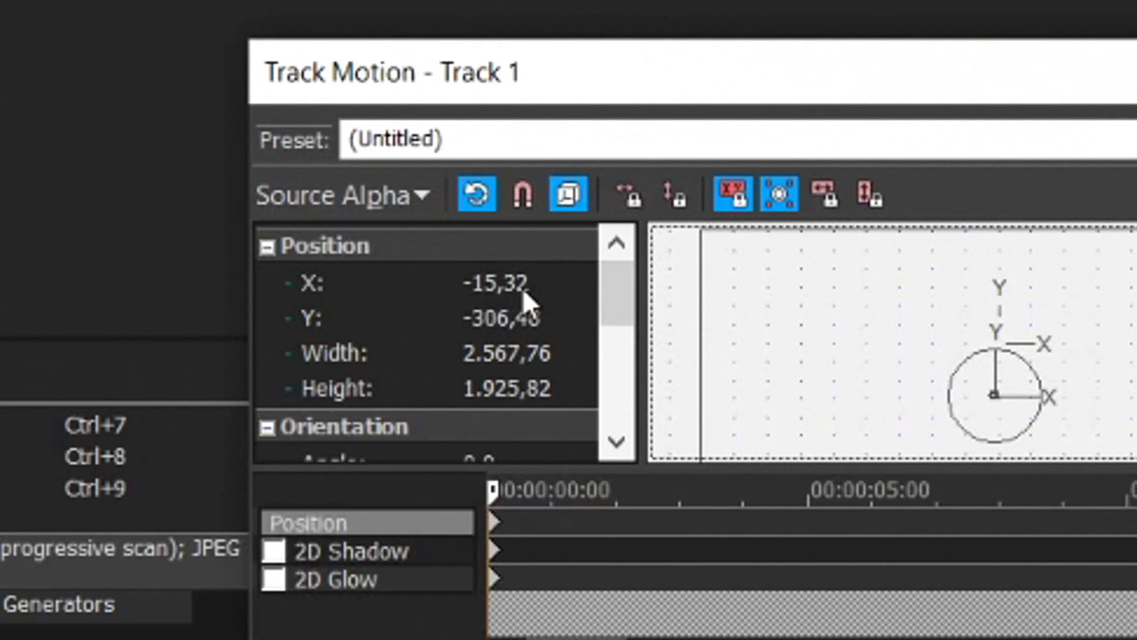
left_click(522, 288)
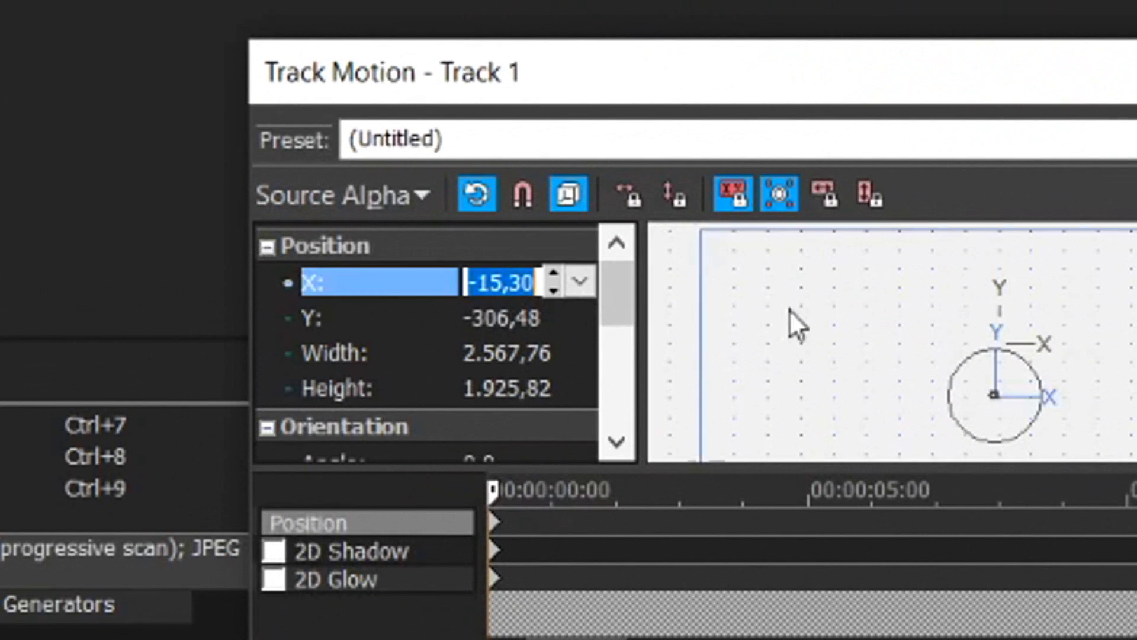
type("0")
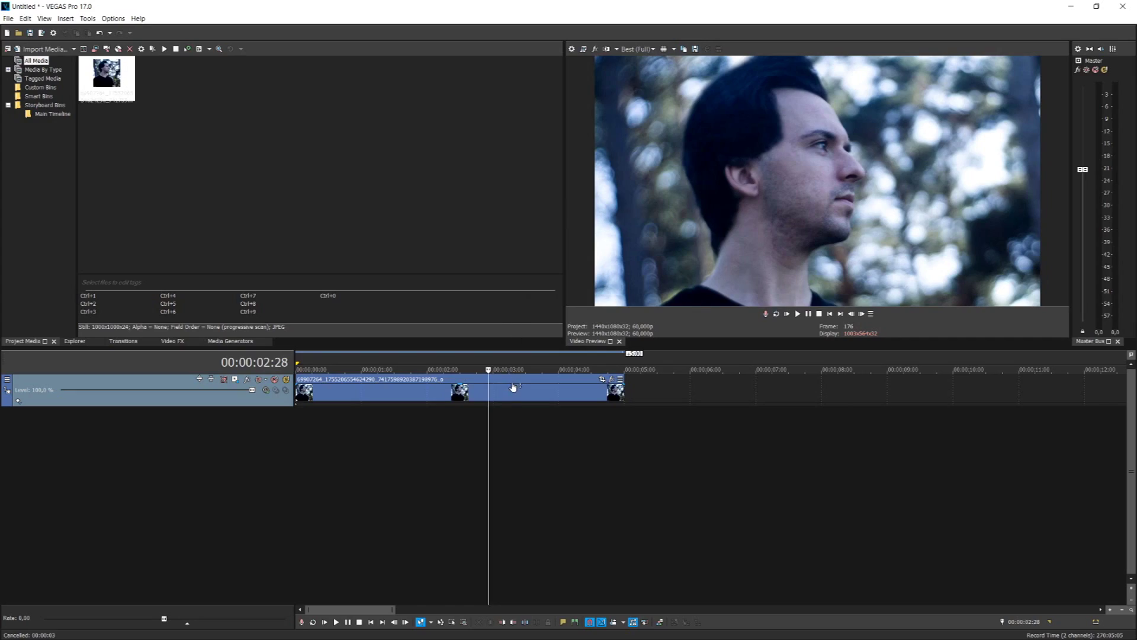
Lower the photo clip's opacity to darken it and apply the Gaussian Blur effect's Light Blur preset to it
left_click_drag(516, 385, 517, 396)
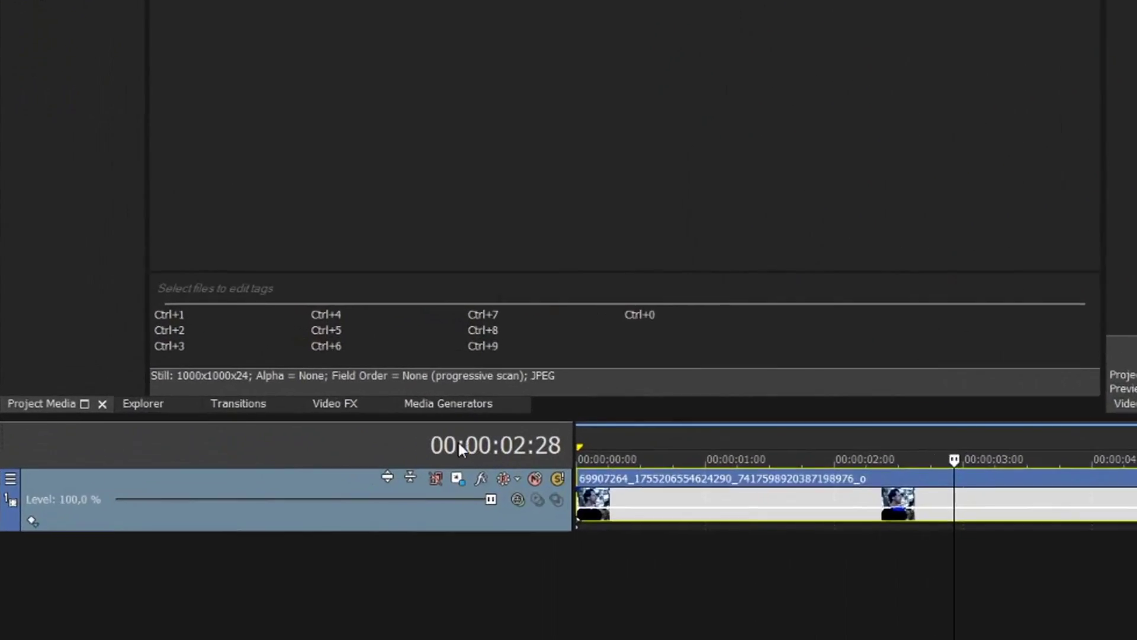
left_click(173, 341)
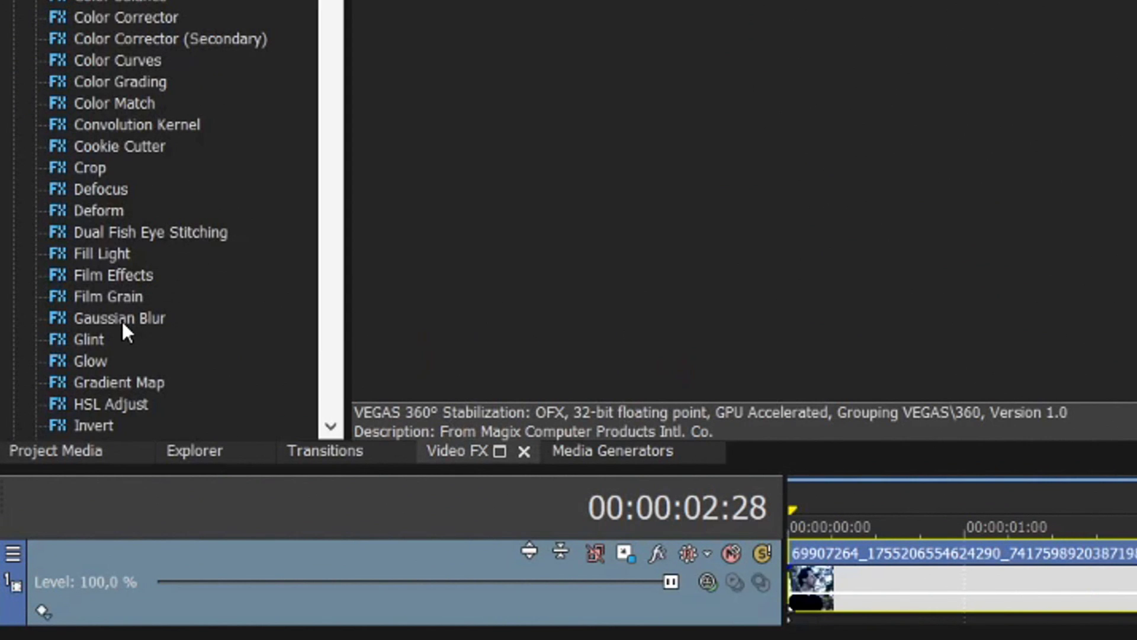
left_click(122, 319)
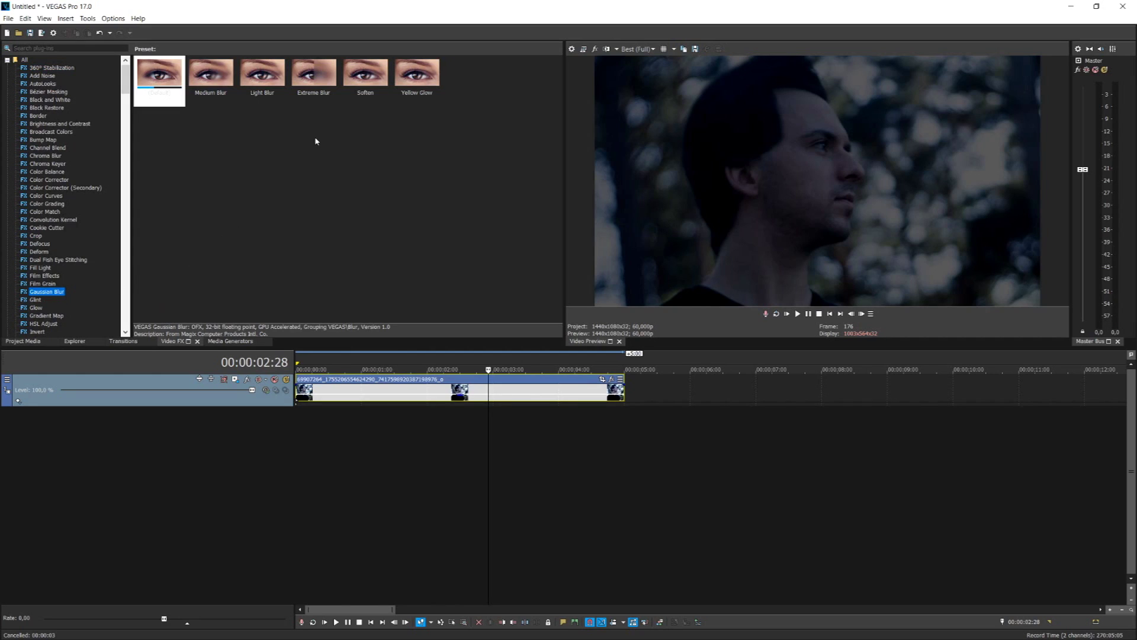
left_click_drag(262, 73, 483, 397)
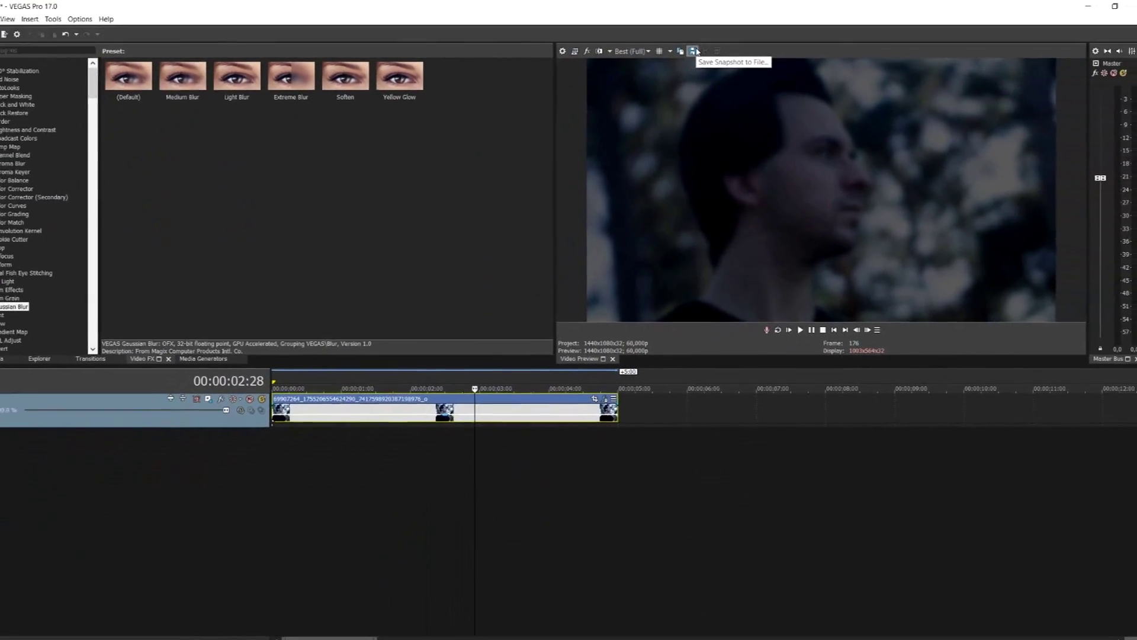
Save the preview frame as a PNG snapshot named Background Image, then switch to InVideo and upload that file
left_click(583, 141)
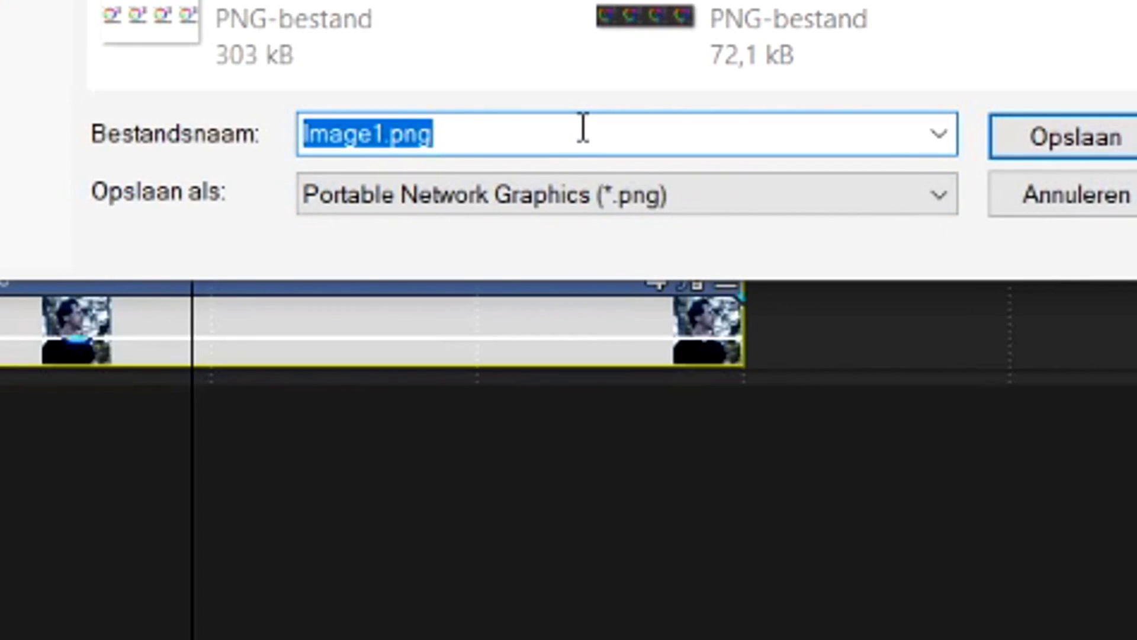
type("Background Image")
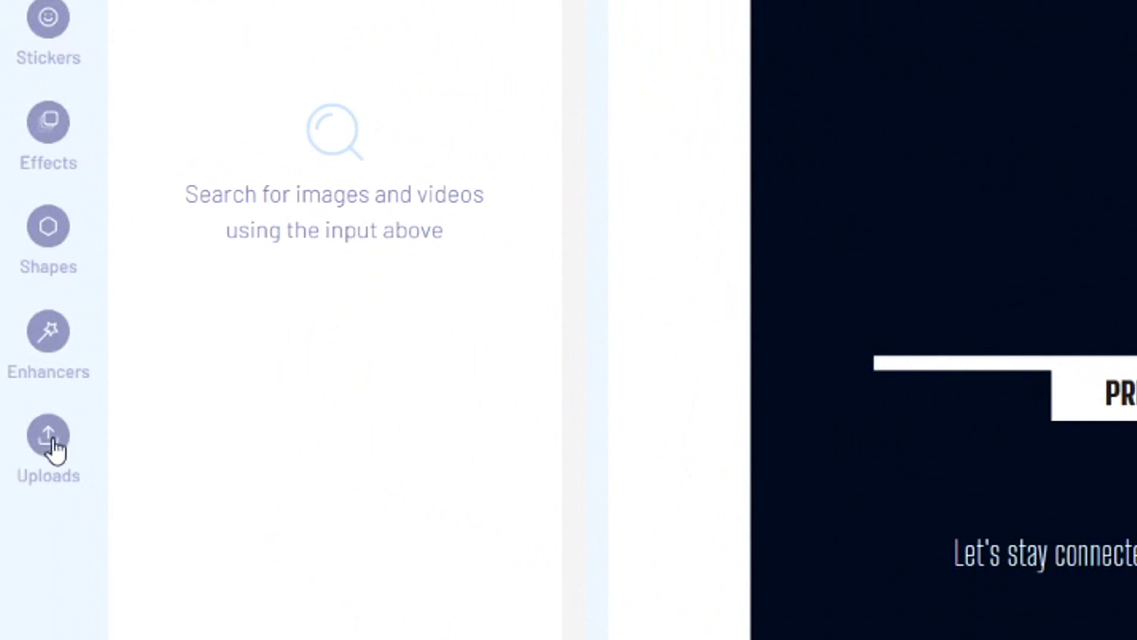
left_click(23, 388)
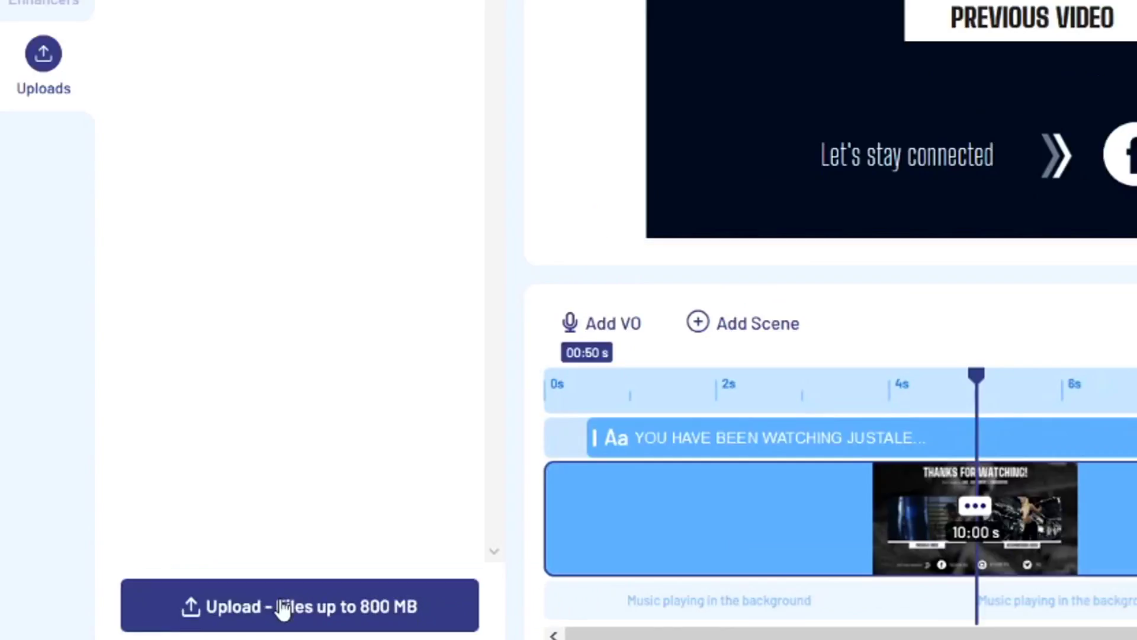
left_click(437, 594)
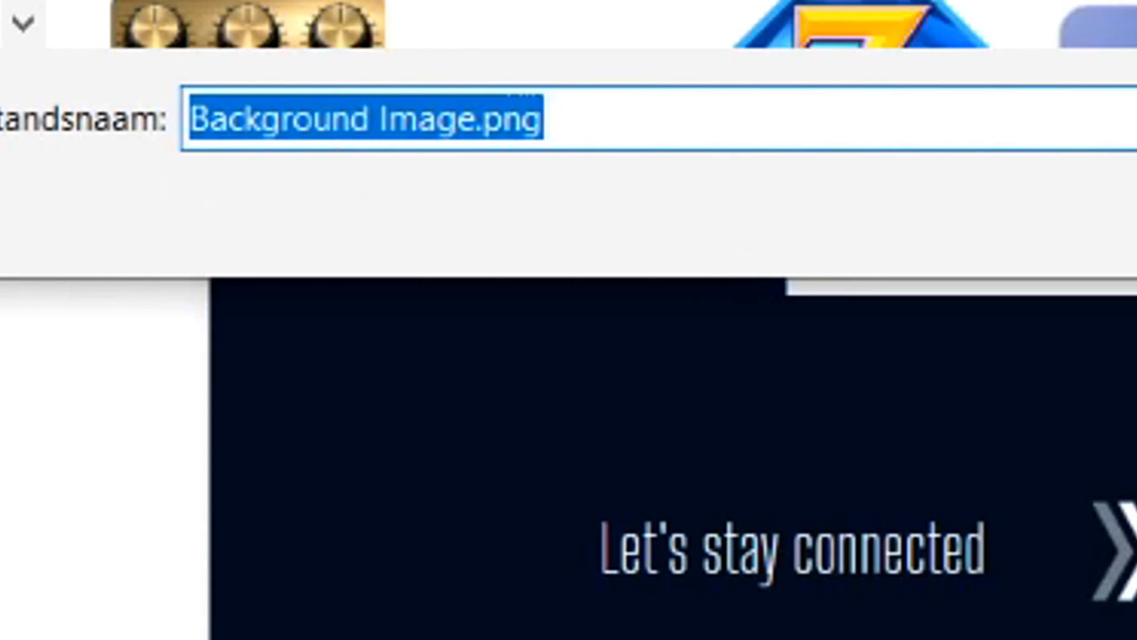
key("Return")
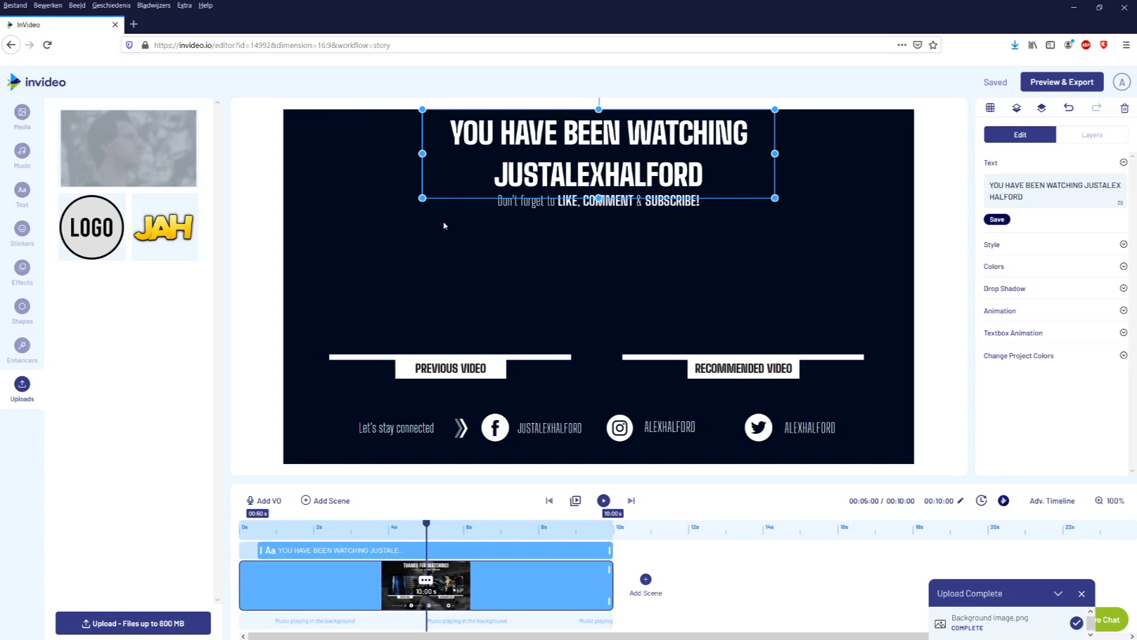
Preview the uploaded Background Image and place it full-frame behind the end screen's text
left_click(186, 120)
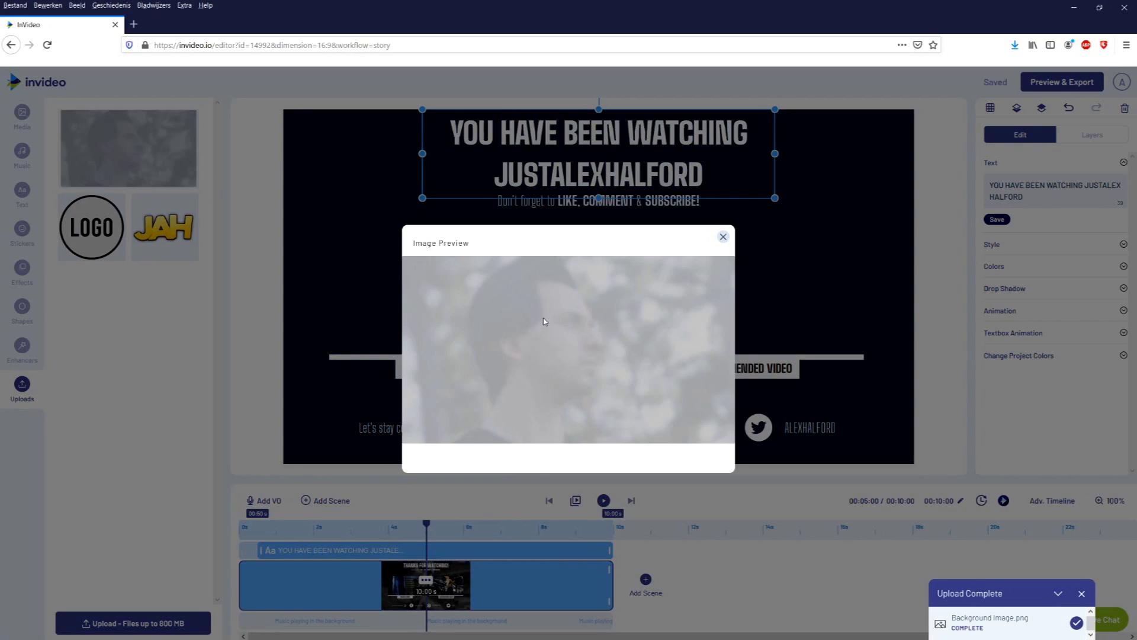
left_click(723, 237)
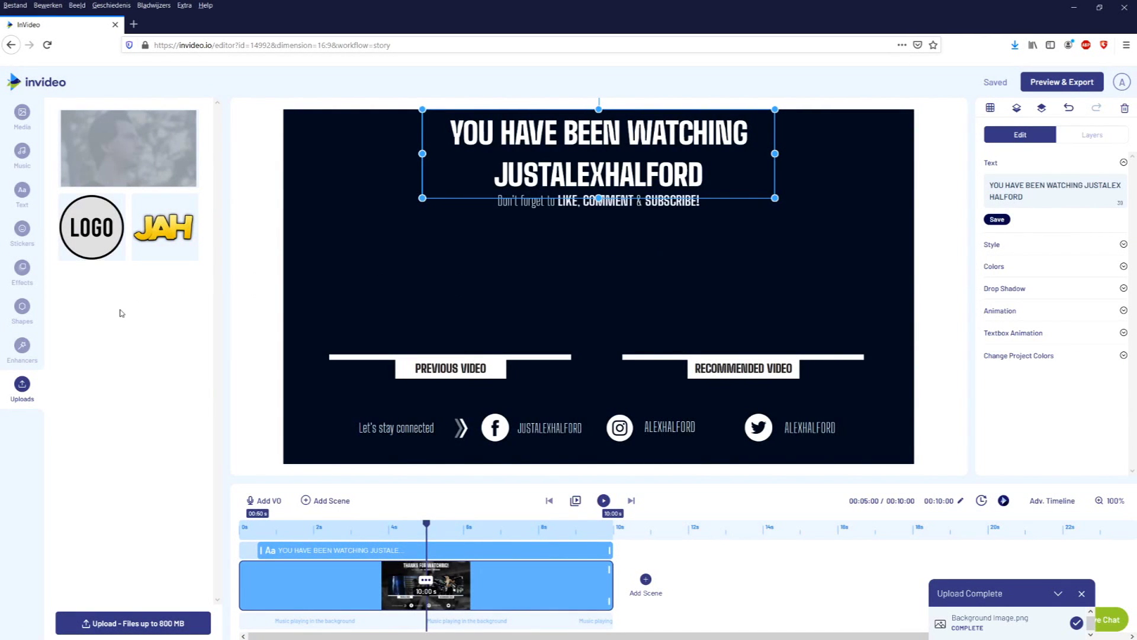
left_click_drag(117, 136, 522, 260)
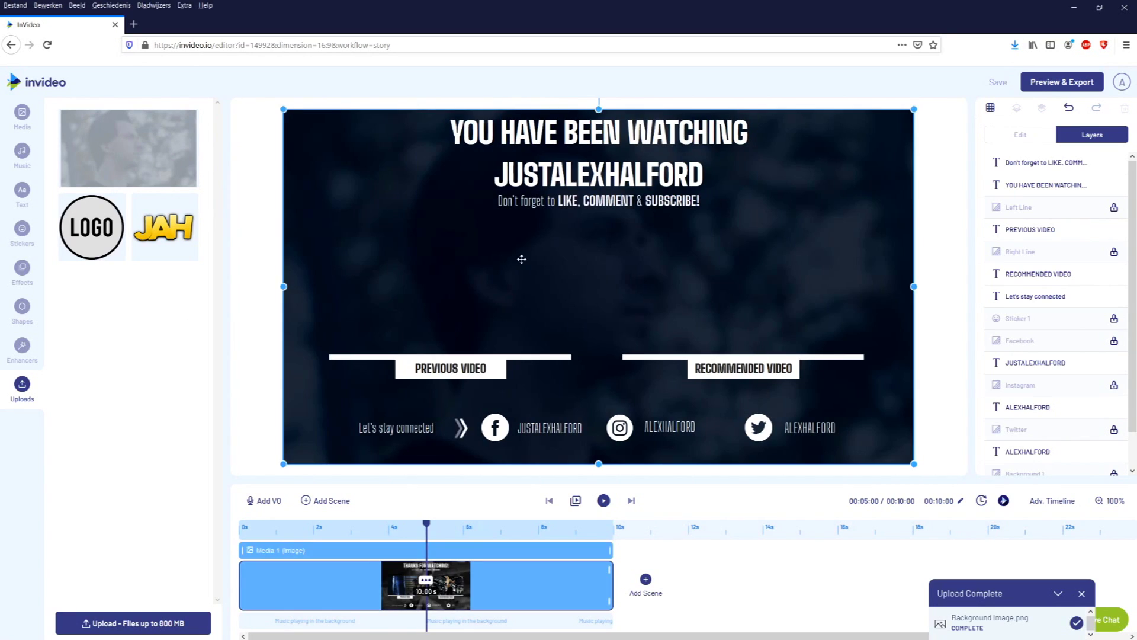
left_click(566, 267)
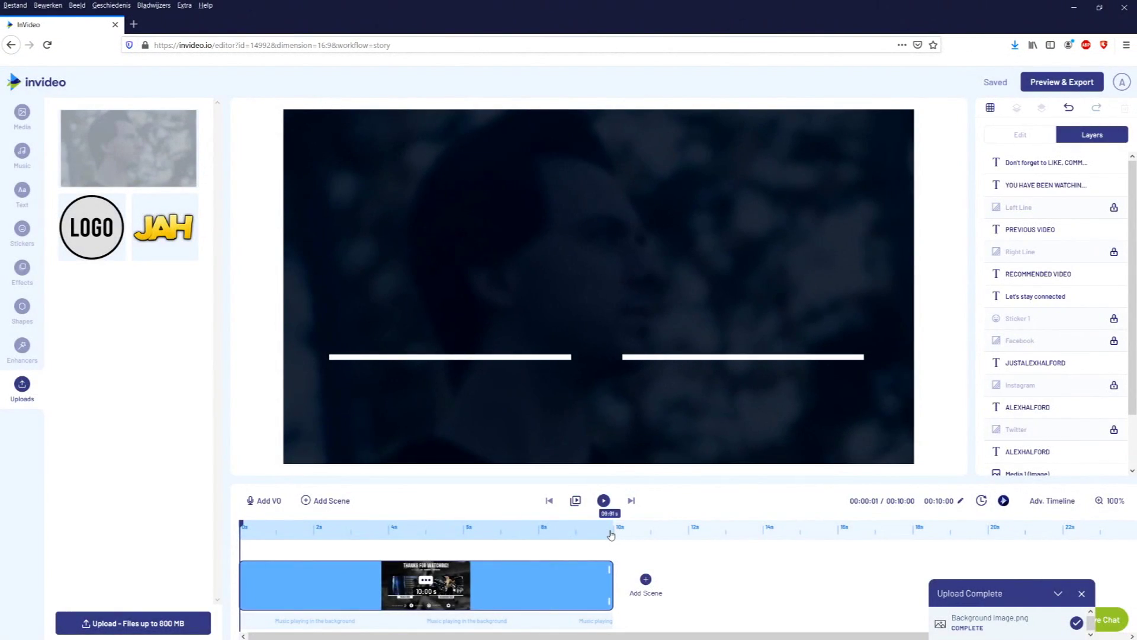
Play the end screen scene and check its animation at several points on the playback bar
left_click(603, 500)
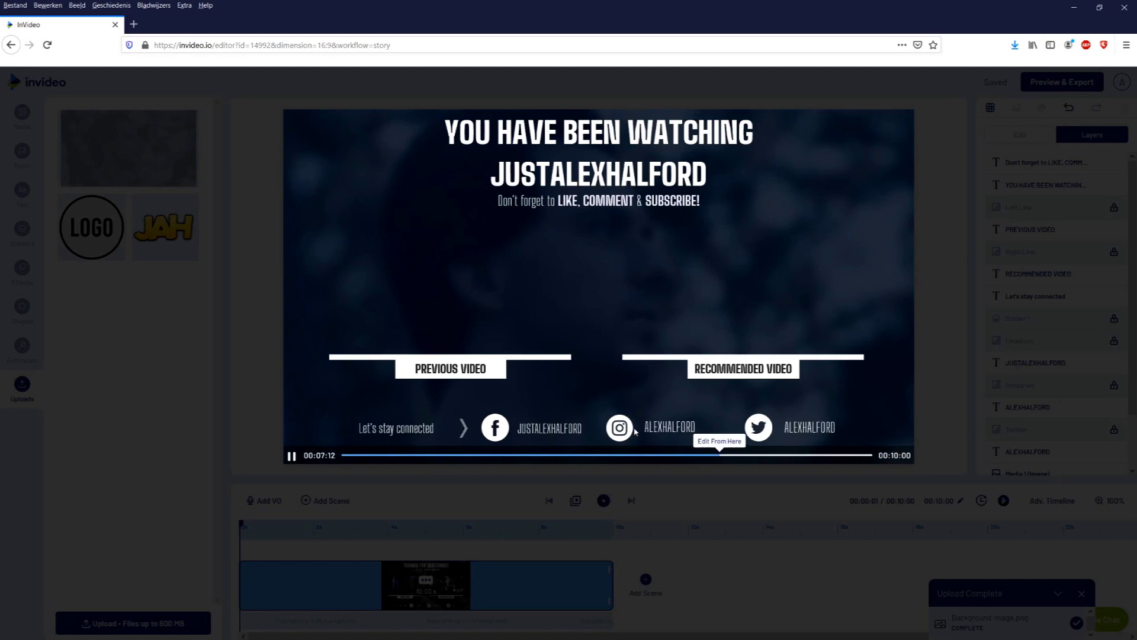
left_click(563, 456)
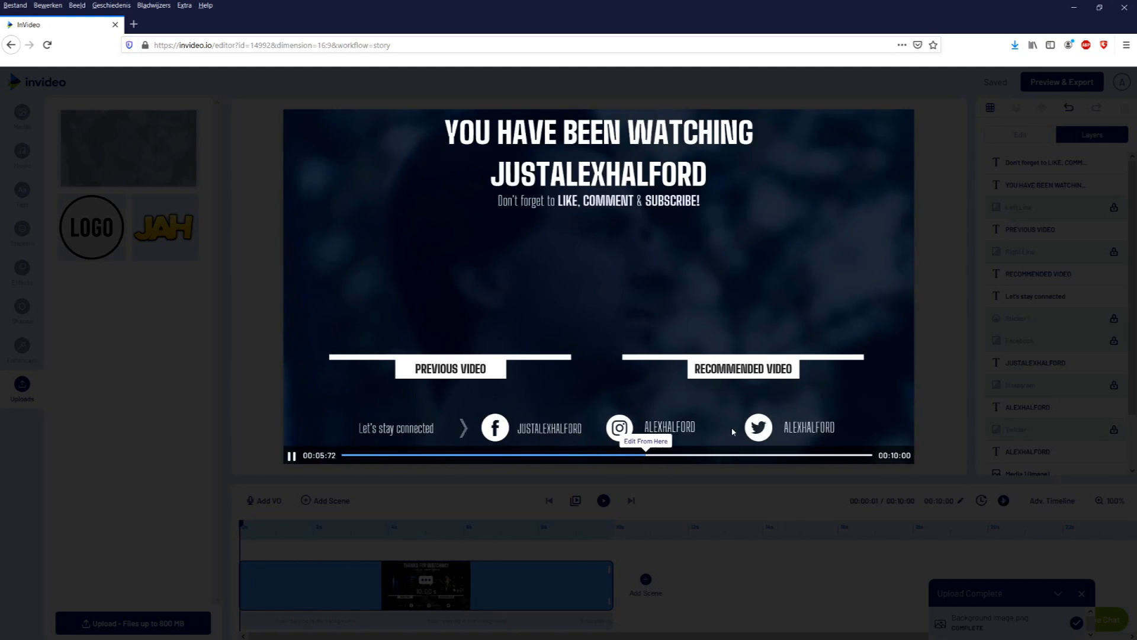
left_click(431, 455)
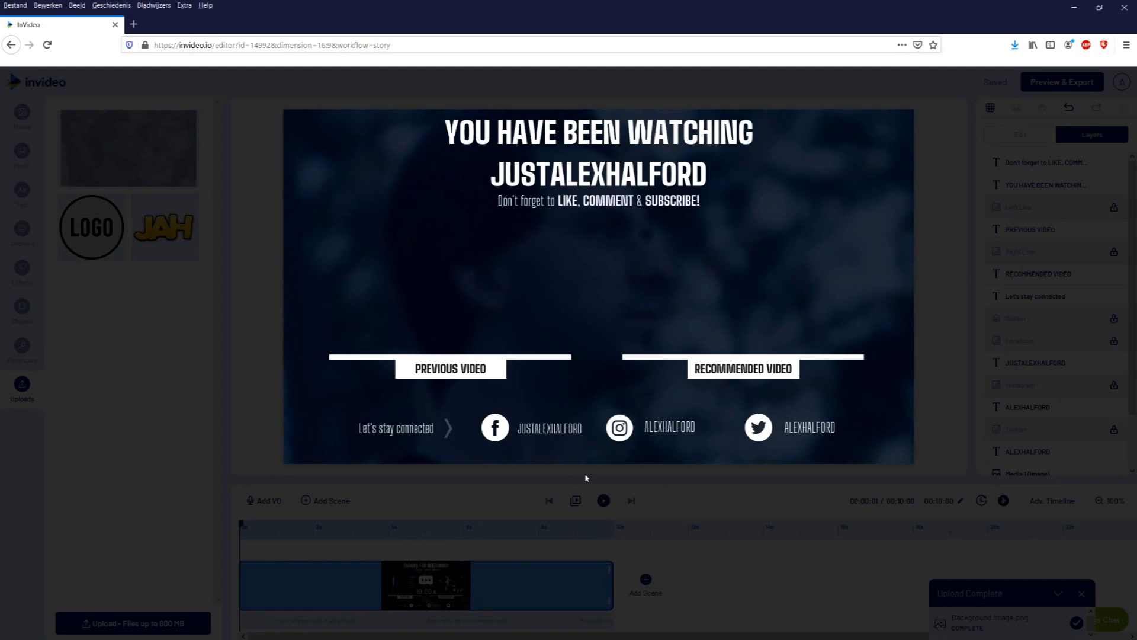
left_click(597, 483)
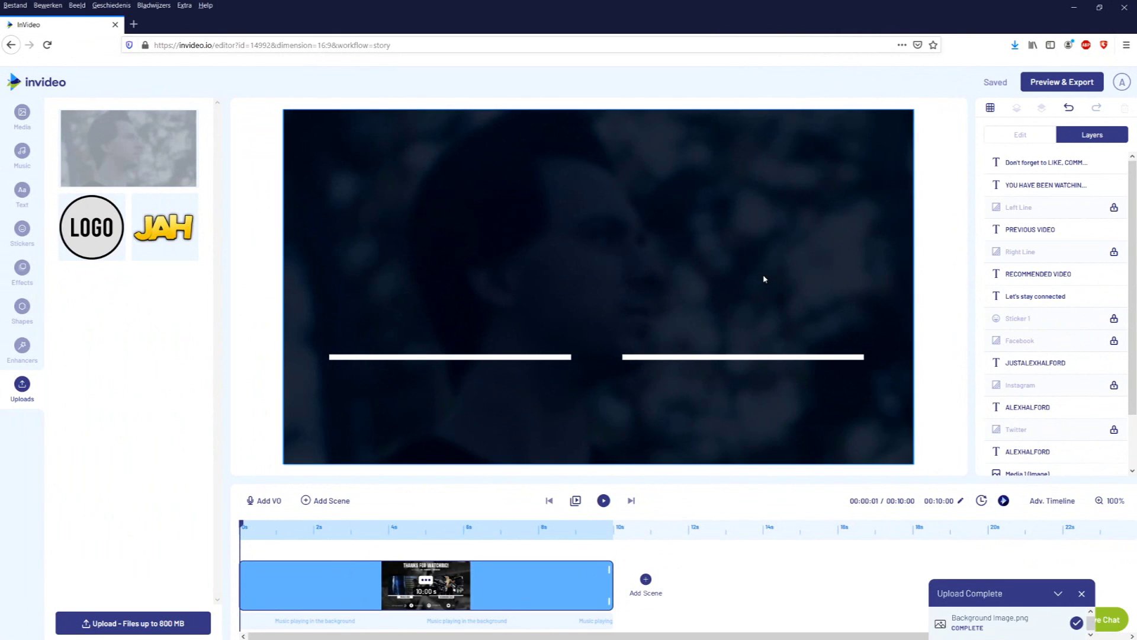
Preview the complete end screen video and export it
left_click(1043, 83)
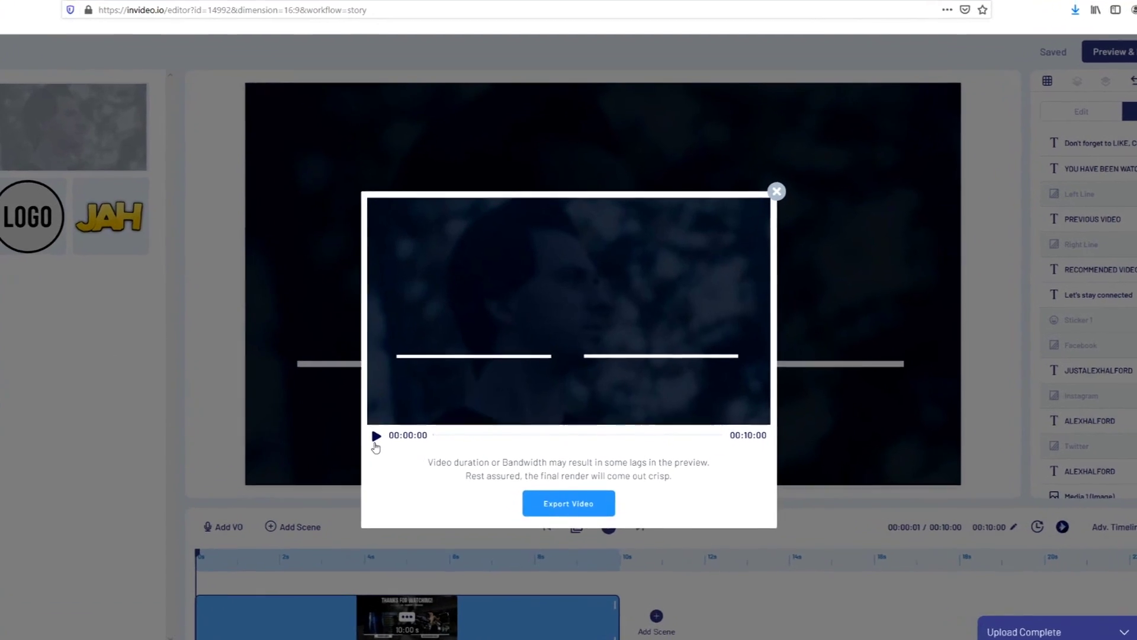
left_click(399, 420)
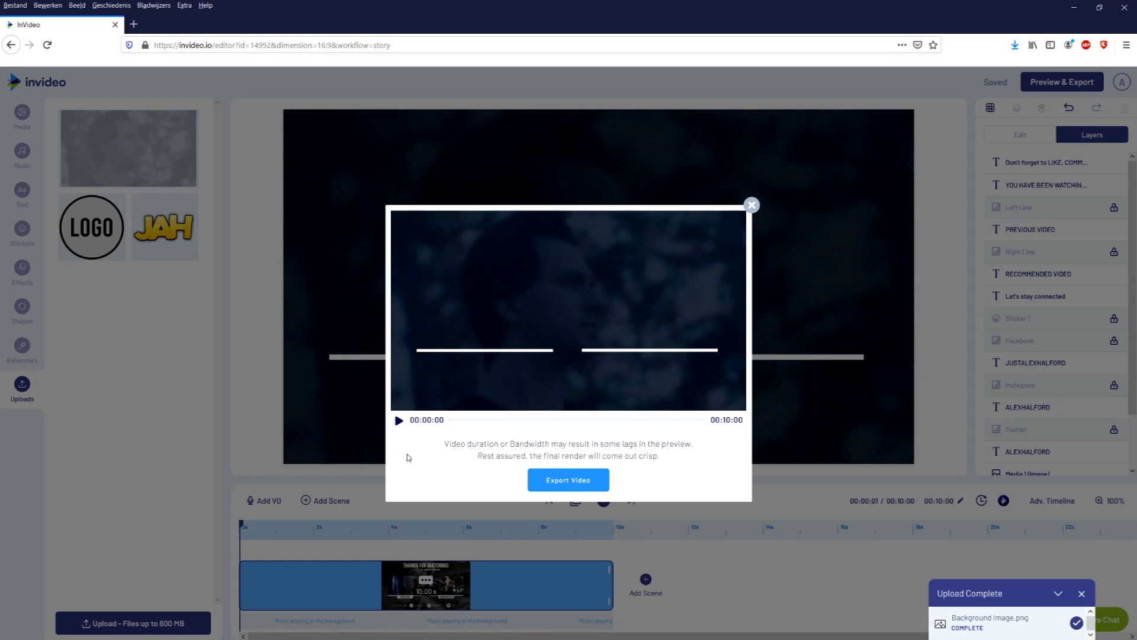
left_click(565, 481)
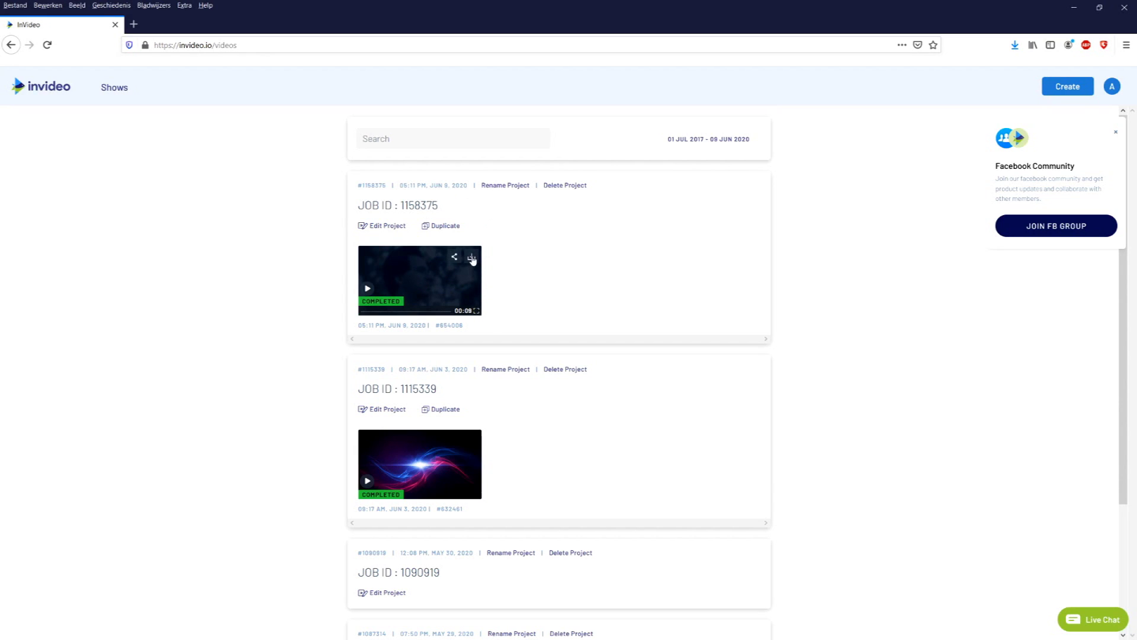
Download the newest completed video from the project list and save it as a file
left_click(472, 259)
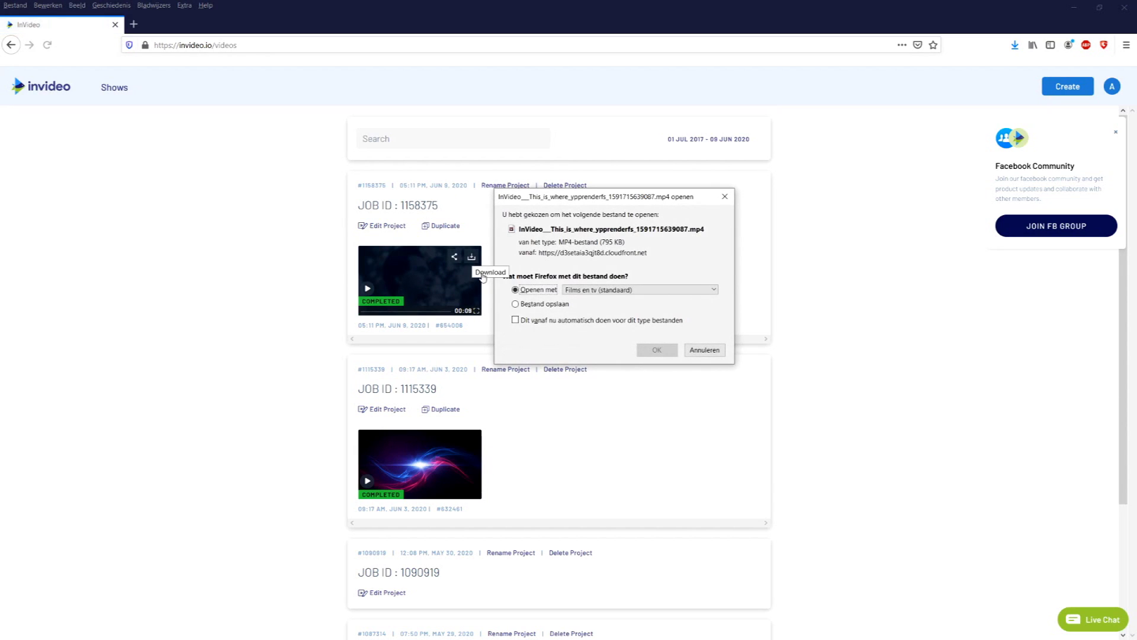
left_click(540, 306)
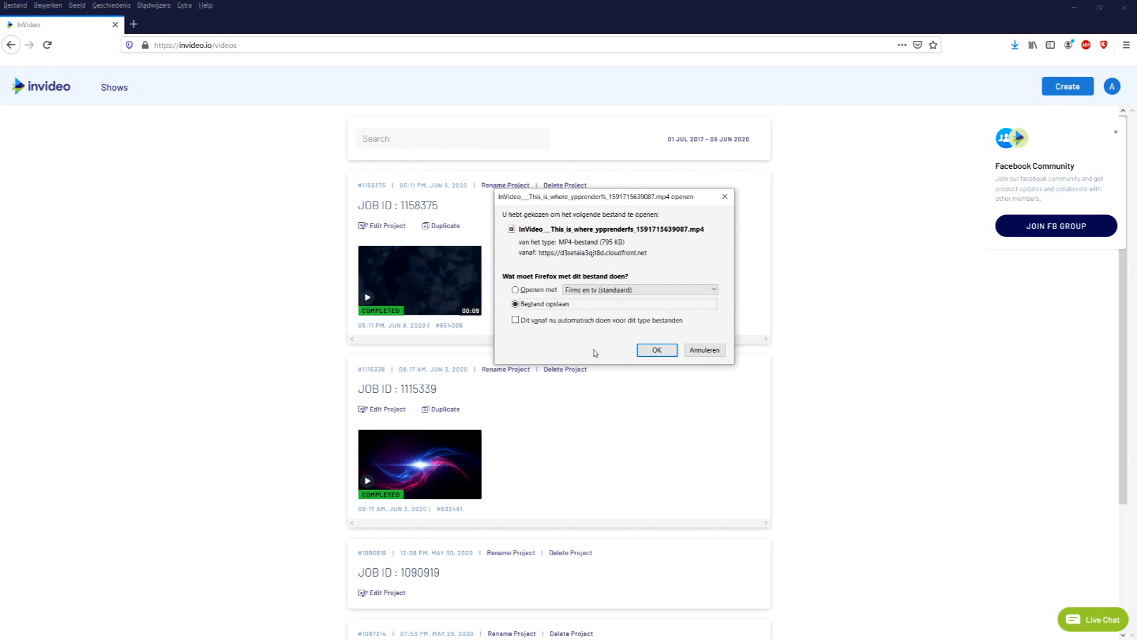
left_click(657, 351)
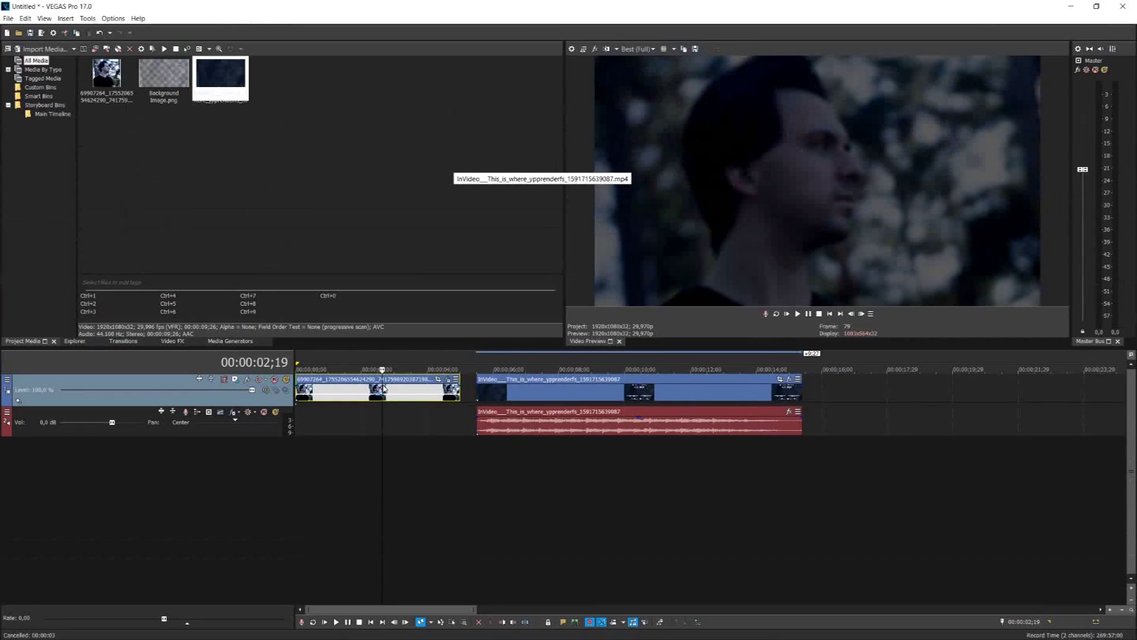
Switch to VEGAS Pro, remove the photo clip and move the InVideo clip to the start of the timeline
left_click_drag(627, 407, 583, 407)
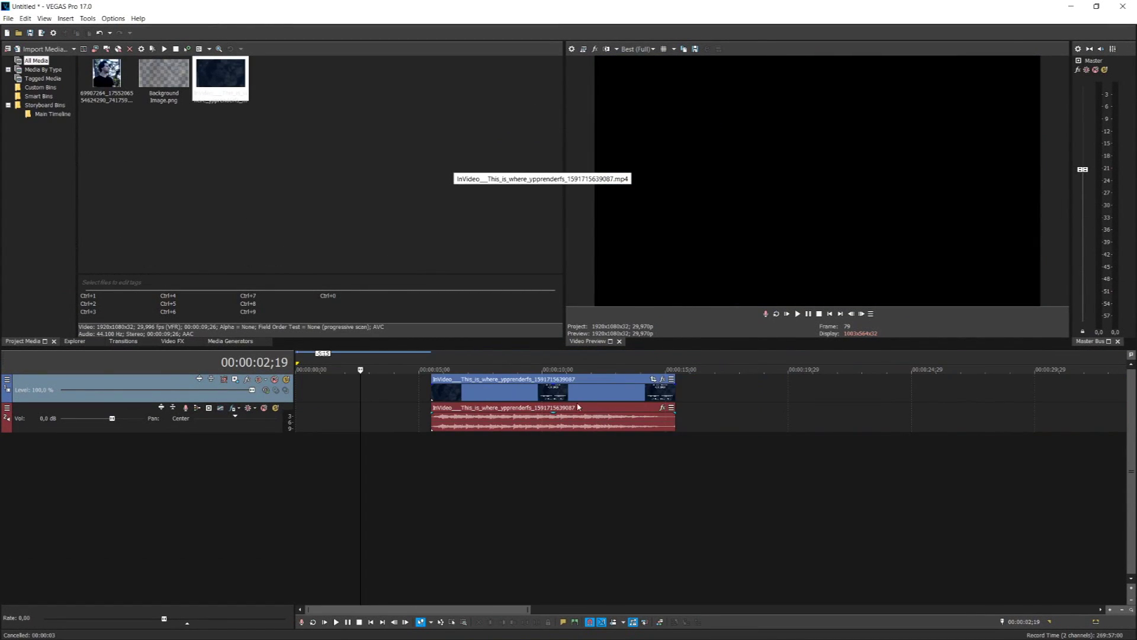
key("ctrl+z")
left_click(830, 314)
scroll(462, 394, "up", 4)
scroll(453, 394, "down", 3)
In the InVideo video clip's properties, disable resampling and turn off Maintain aspect ratio
left_click(417, 395)
right_click(429, 395)
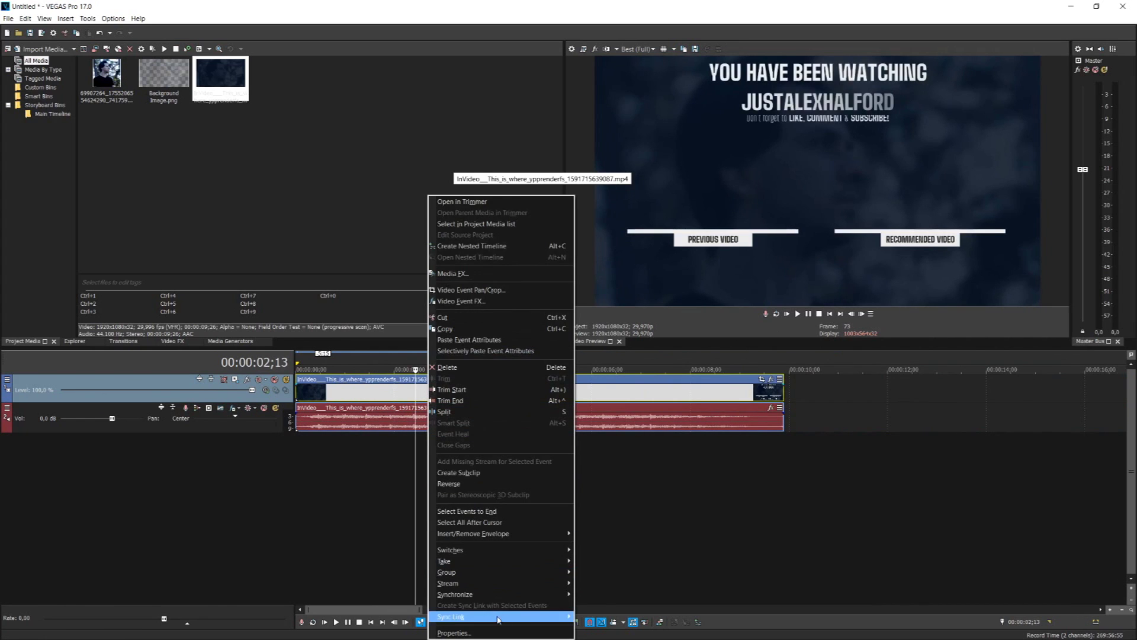
left_click(498, 633)
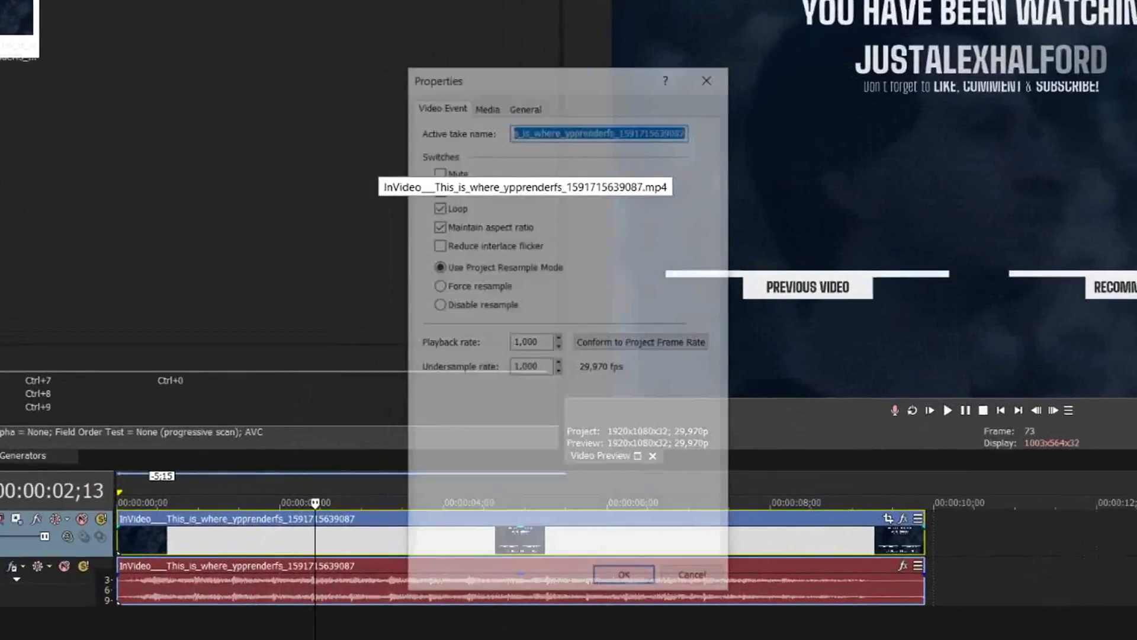
left_click(466, 300)
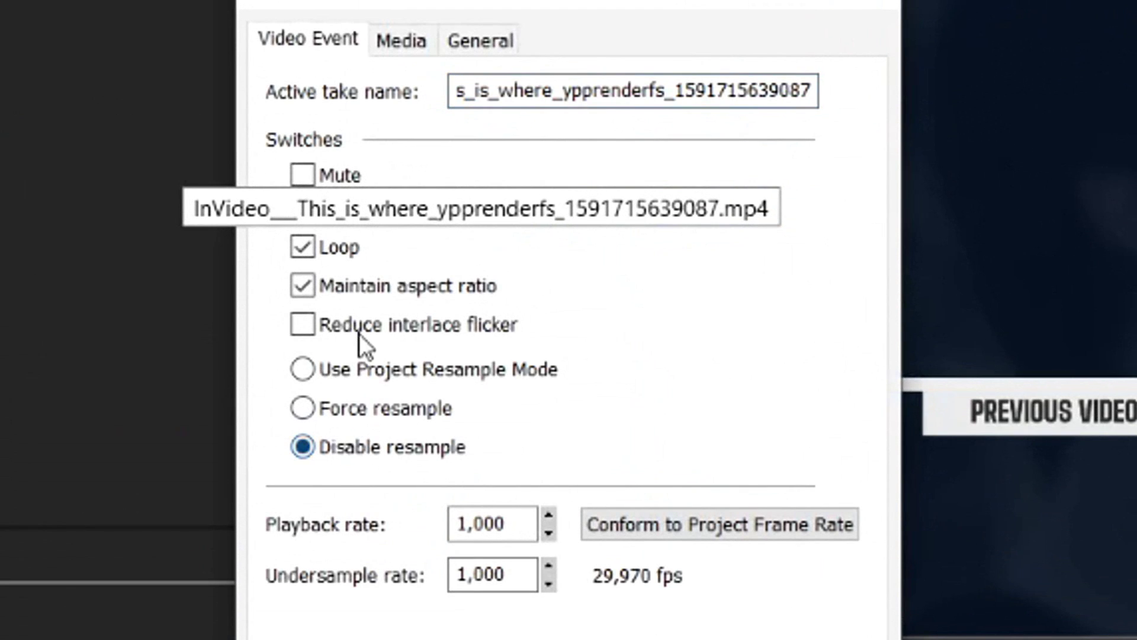
left_click(362, 286)
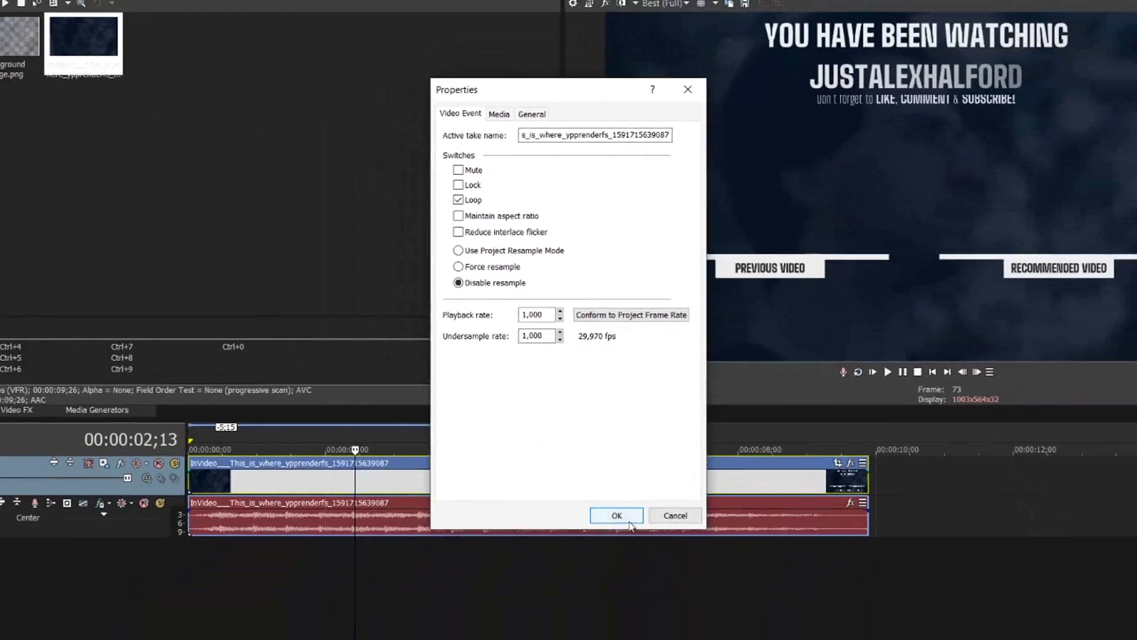
left_click(609, 525)
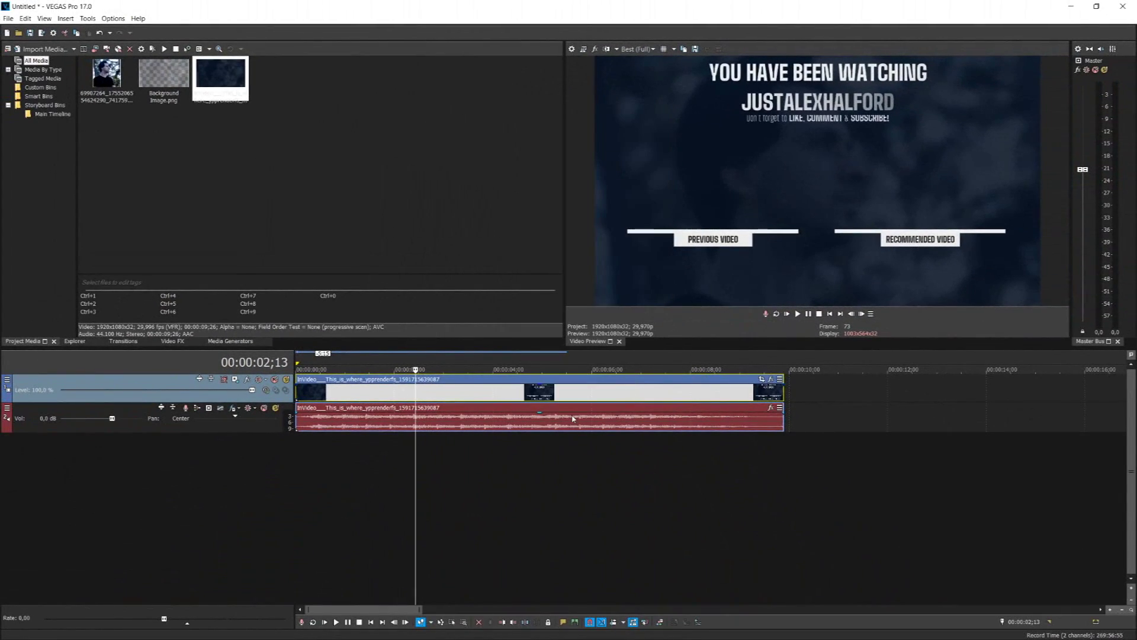
Delete the InVideo clip's audio event while keeping its video
left_click(521, 427)
scroll(520, 425, "down", 2)
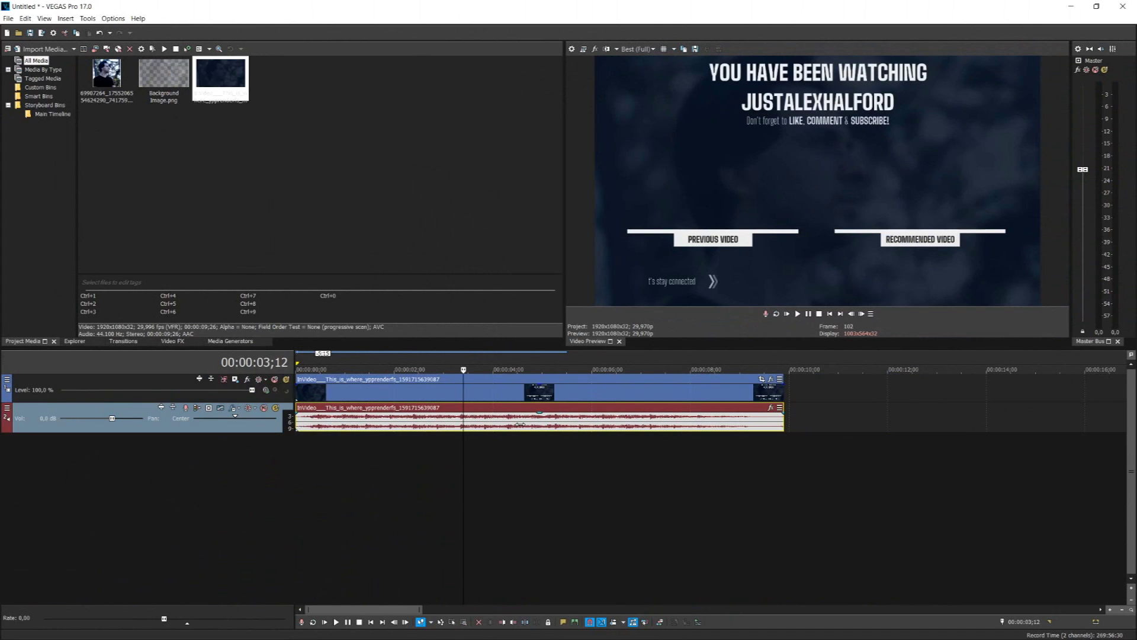
key("Delete")
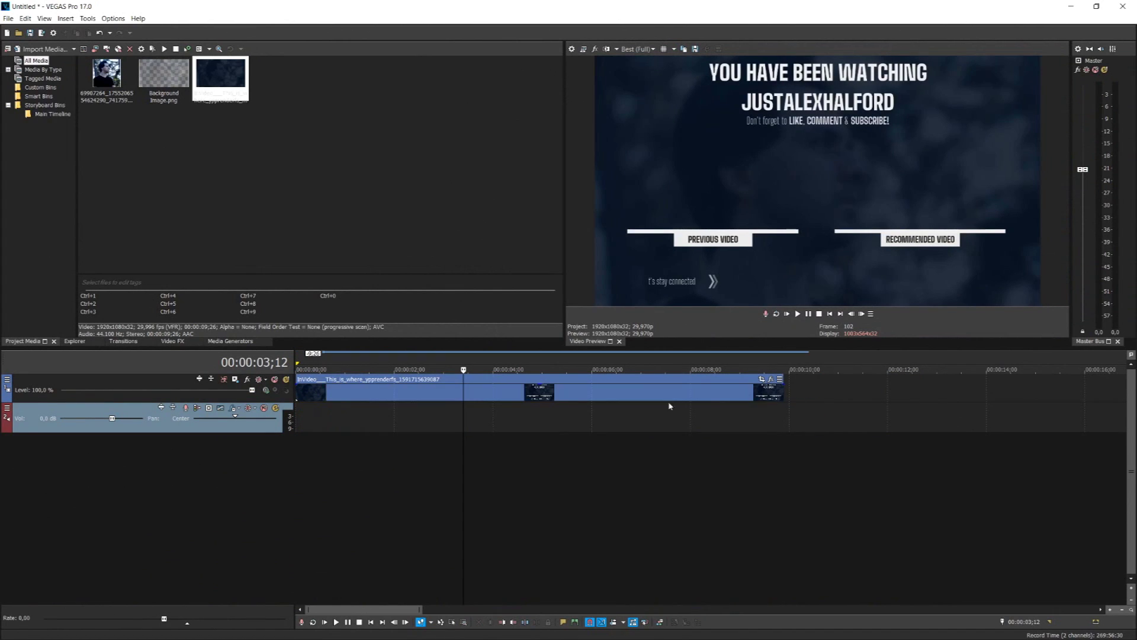
Add the music file Chillstep Sappheiros - Dawn(1) below the video from the timeline start, and move the InVideo clip to the 12-second mark
left_click(830, 314)
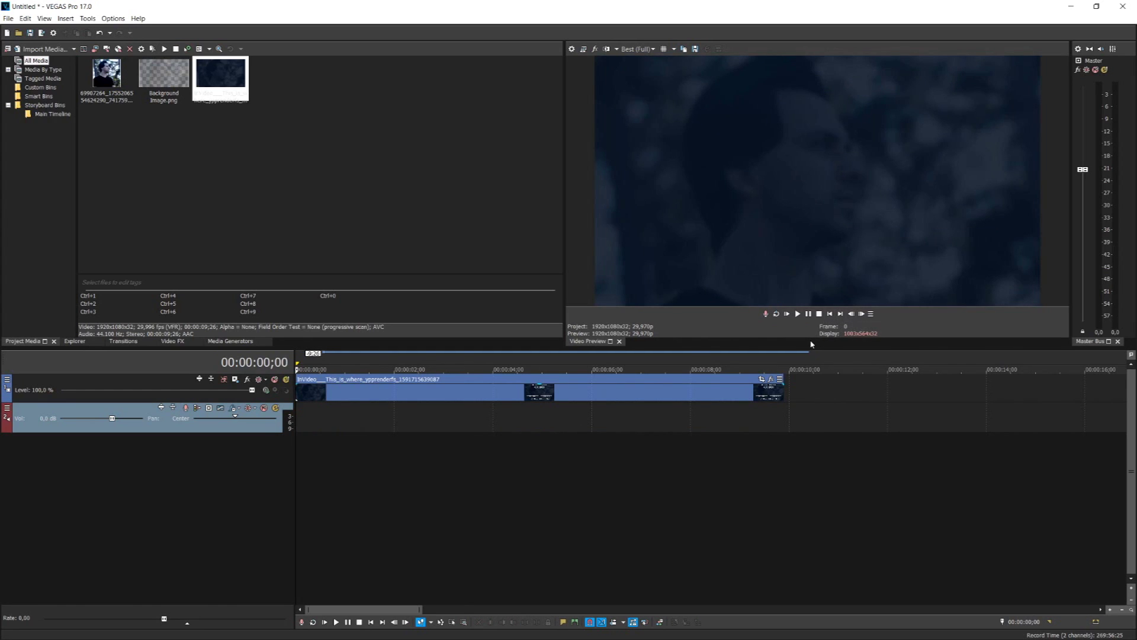
left_click_drag(811, 344, 415, 447)
scroll(415, 415, "down", 3)
left_click_drag(386, 388, 661, 398)
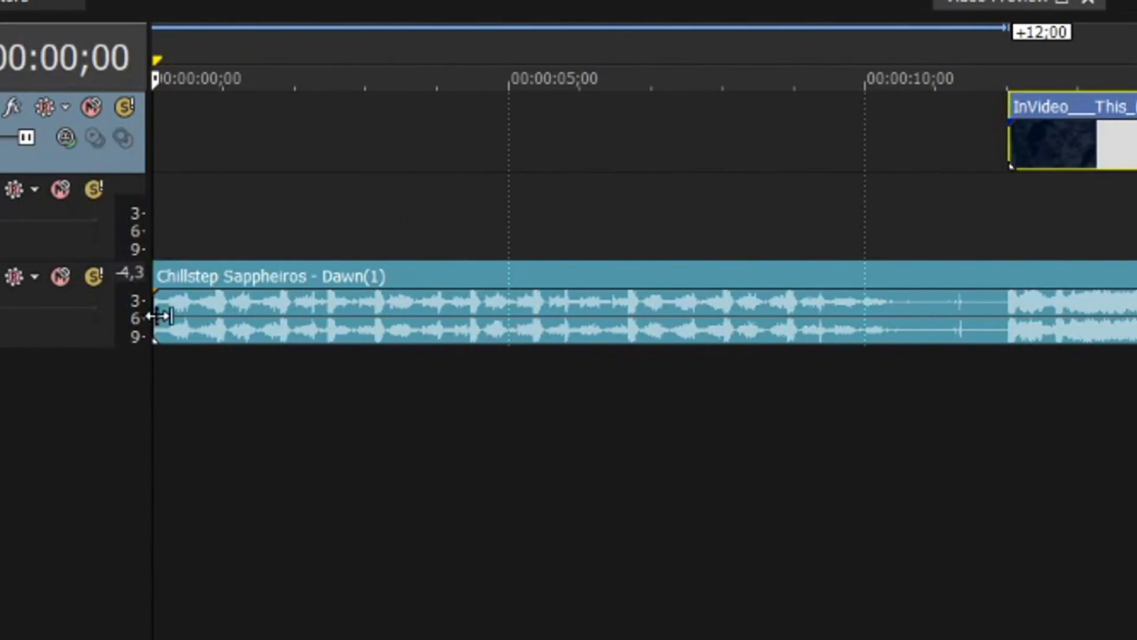
Add a fade-in of about 11 seconds to the start of the music and give it a linear curve
left_click_drag(155, 293, 924, 340)
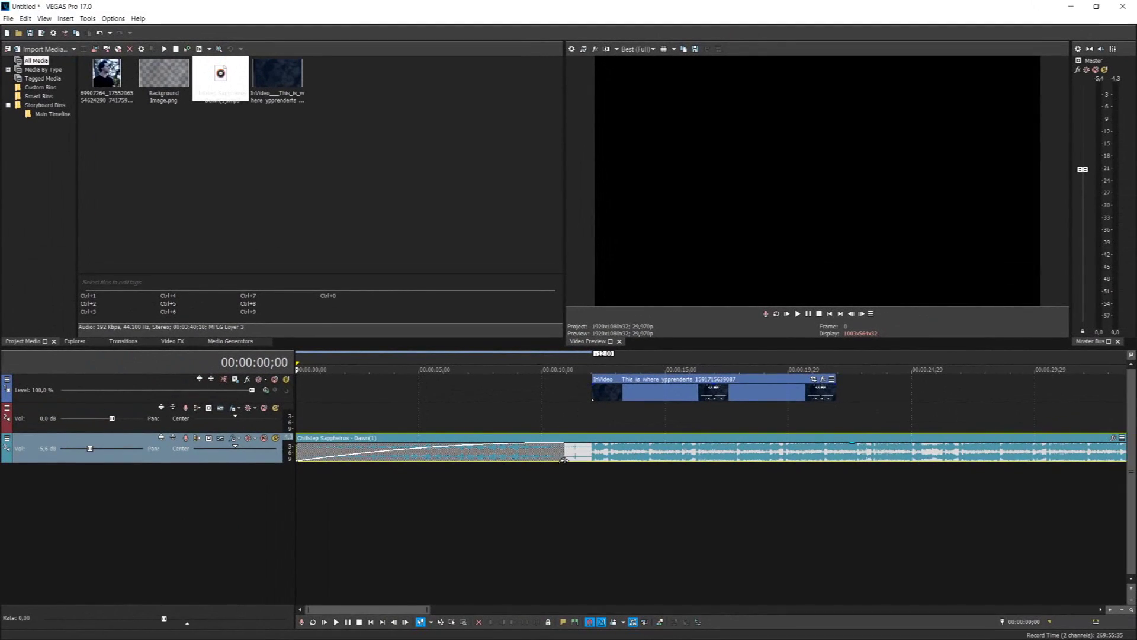
right_click(561, 446)
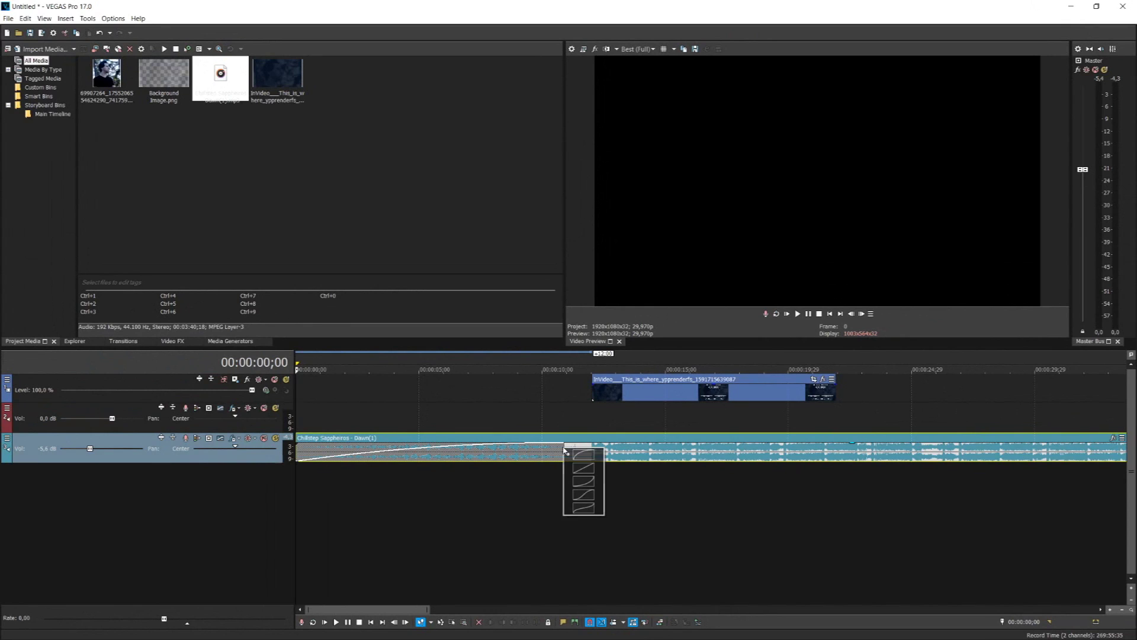
left_click(589, 473)
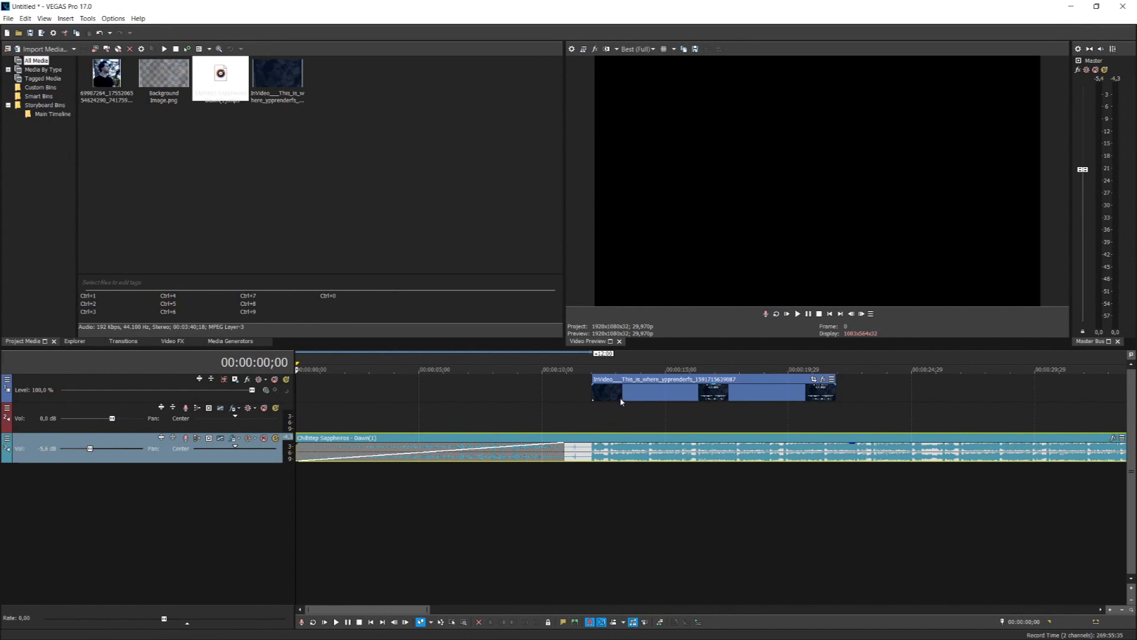
Move the InVideo clip about three seconds later and play the music through its fade-in and beat drop
left_click_drag(621, 402, 700, 400)
key("space")
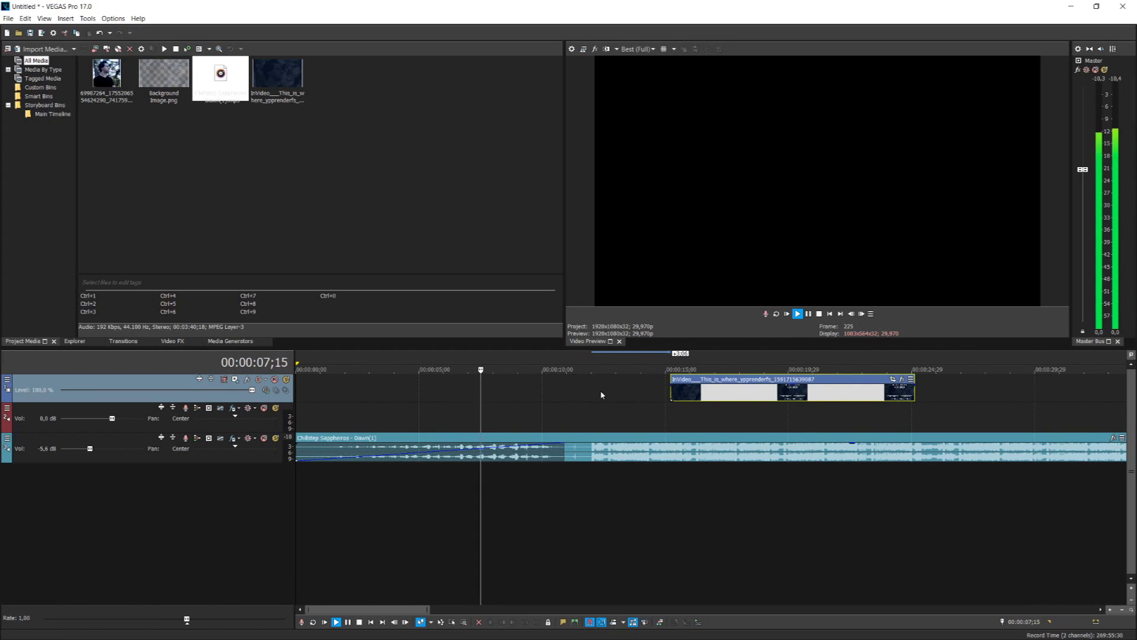
scroll(709, 453, "up", 3)
scroll(778, 459, "down", 3)
scroll(781, 460, "up", 4)
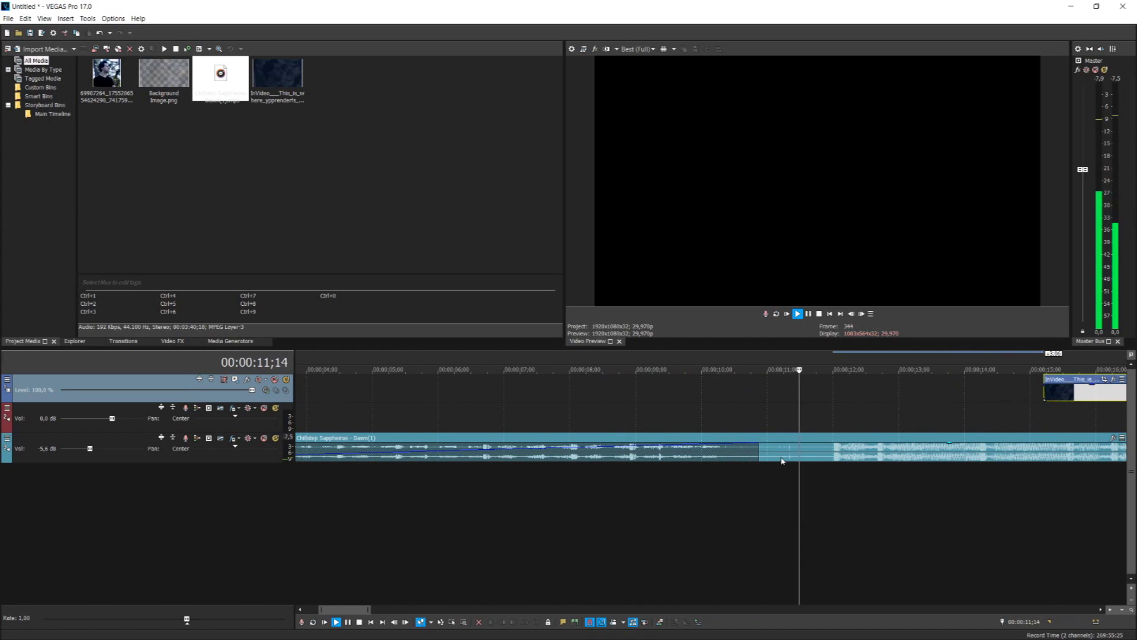
scroll(781, 459, "down", 3)
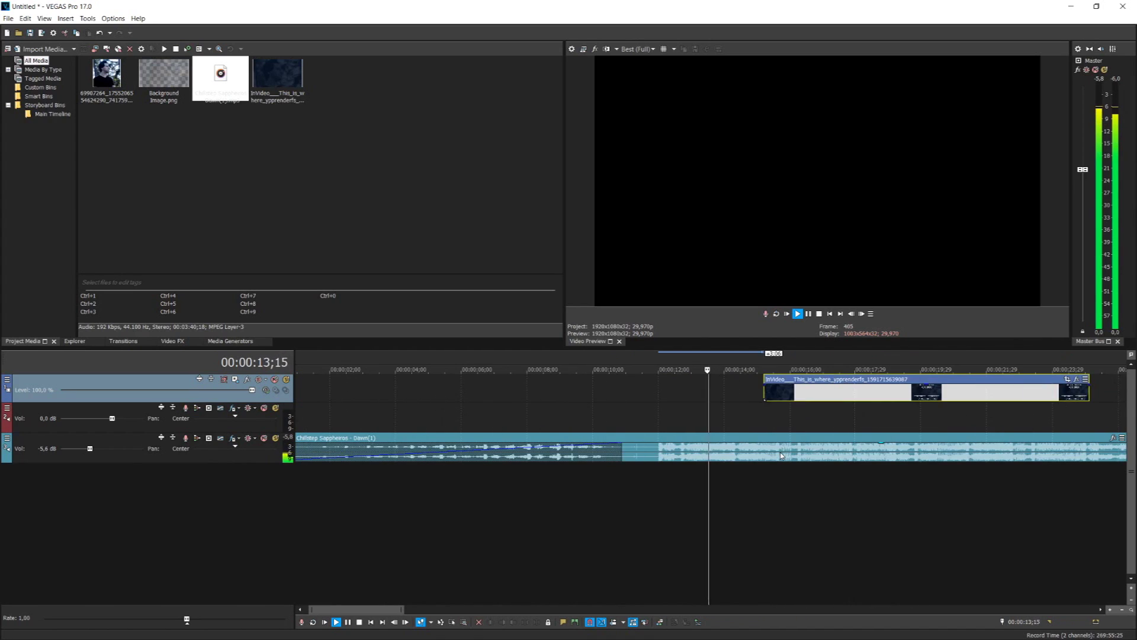
key("space")
Replay the beat drop, align the InVideo clip's start with it at about 12 seconds, and play the timeline from the beginning
left_click(674, 403)
scroll(779, 418, "up", 2)
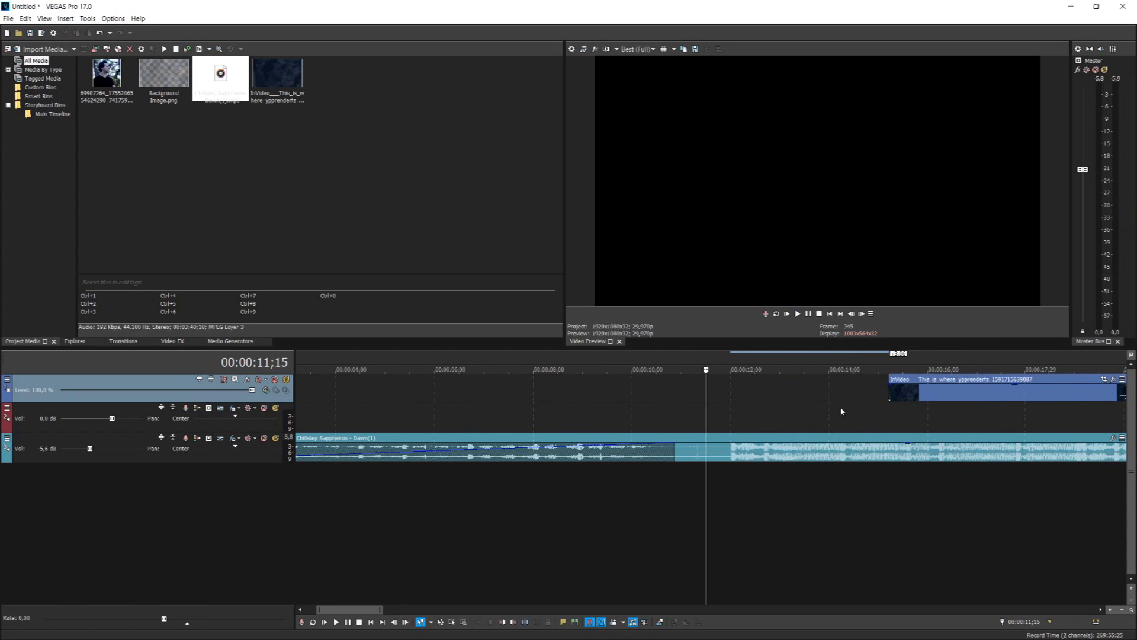
left_click(687, 392)
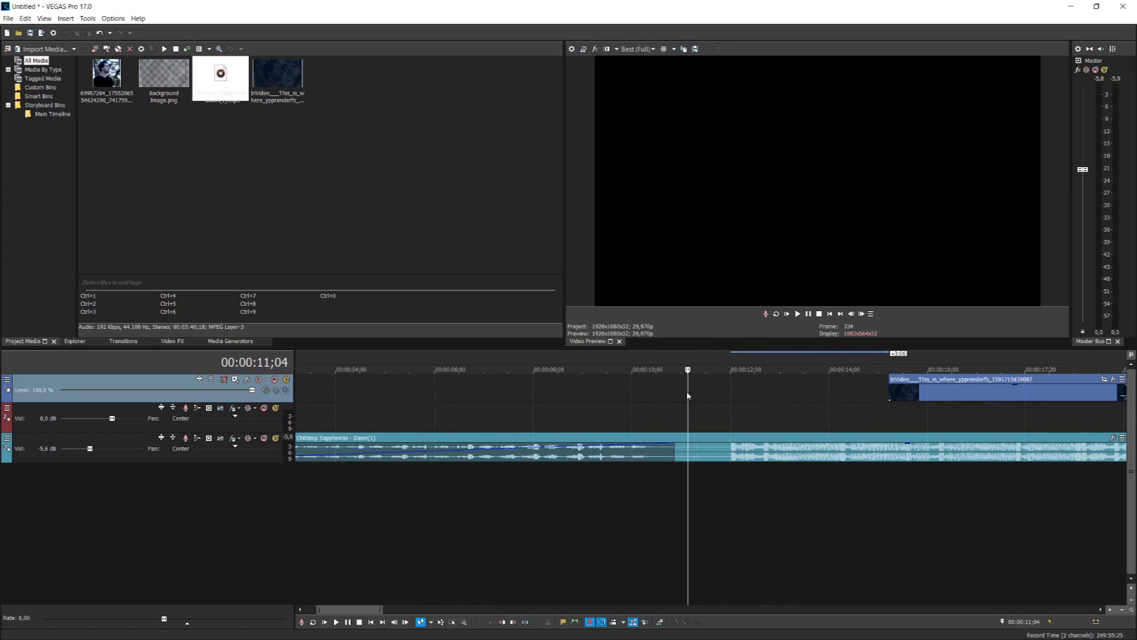
key("space")
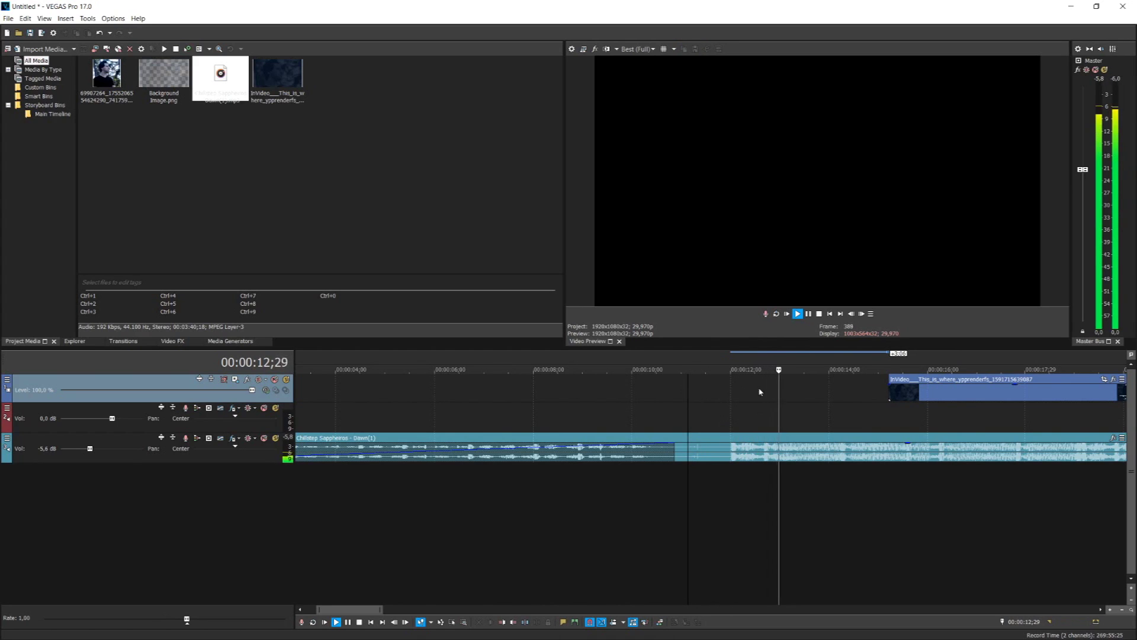
key("space")
left_click_drag(919, 401, 762, 401)
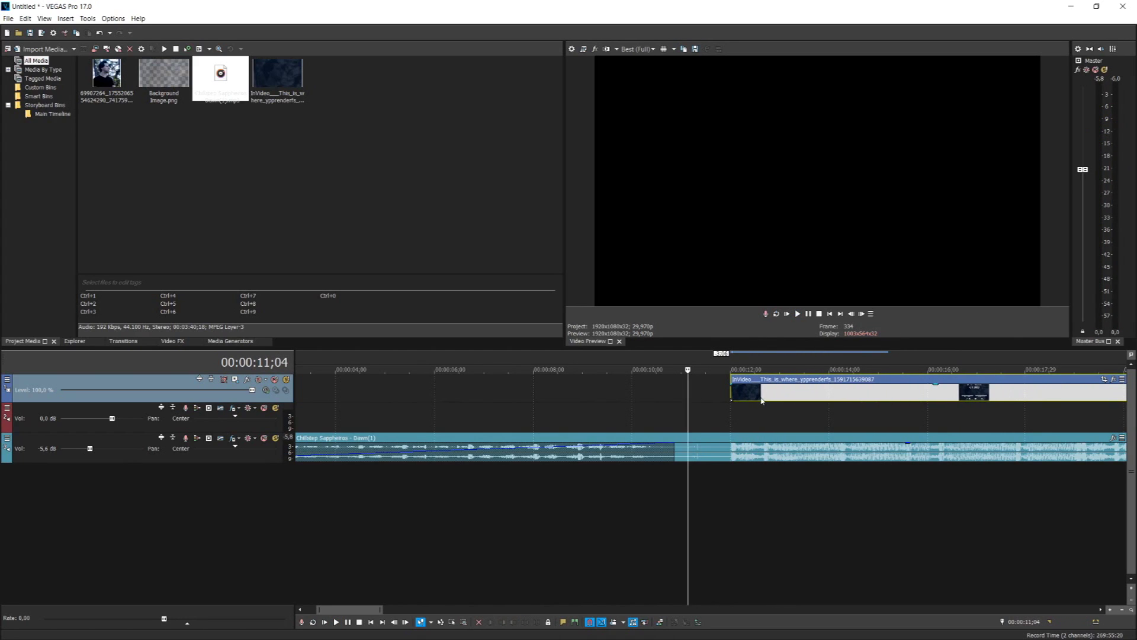
scroll(770, 414, "down", 2)
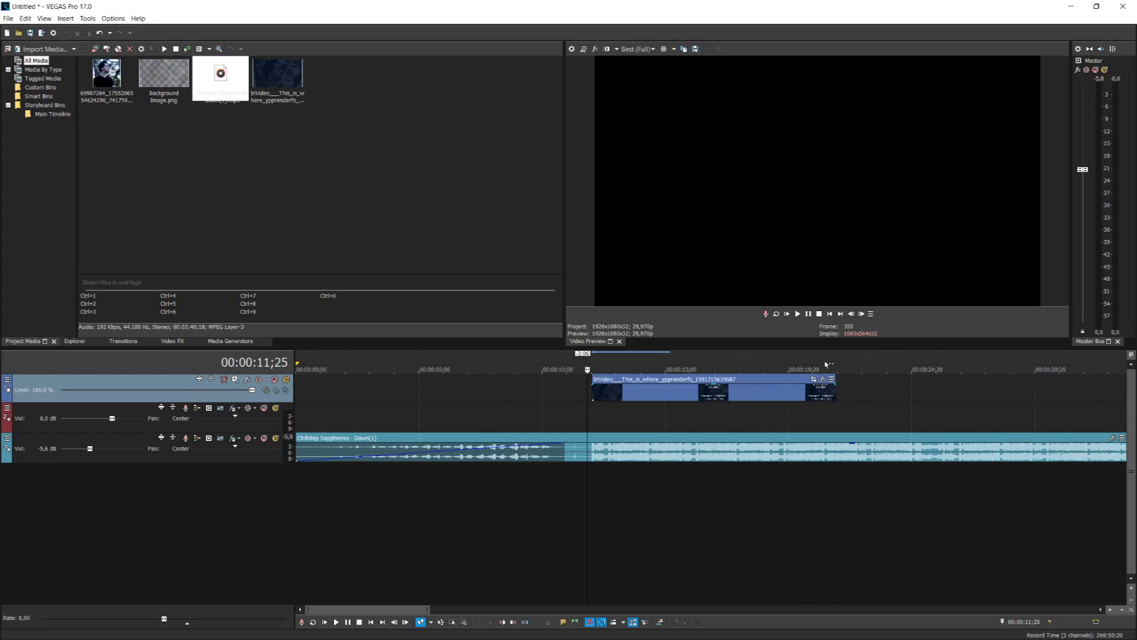
left_click(830, 313)
key("space")
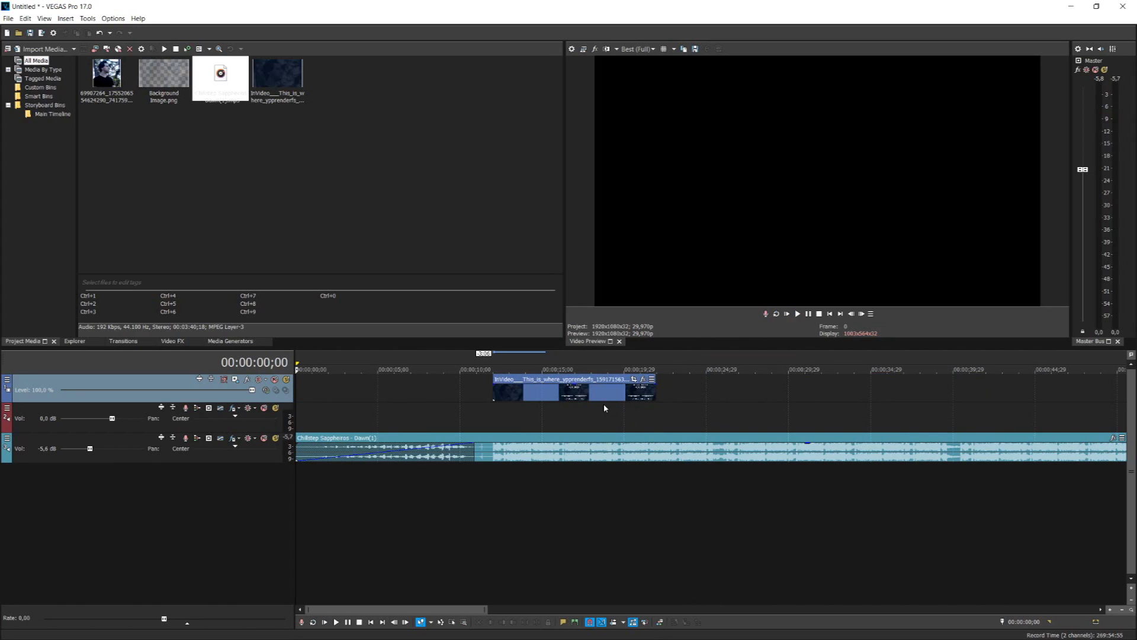
Paste a copy of the InVideo clip behind the original and trim it to the section showing the complete end screen
scroll(610, 408, "down", 2)
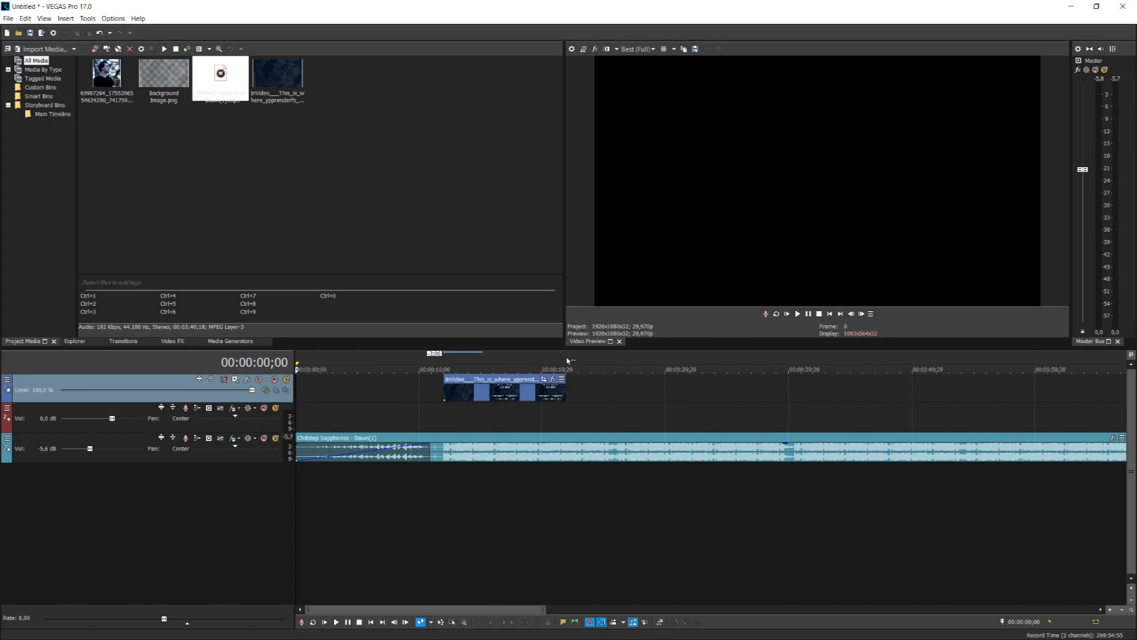
left_click(552, 393)
left_click(574, 398)
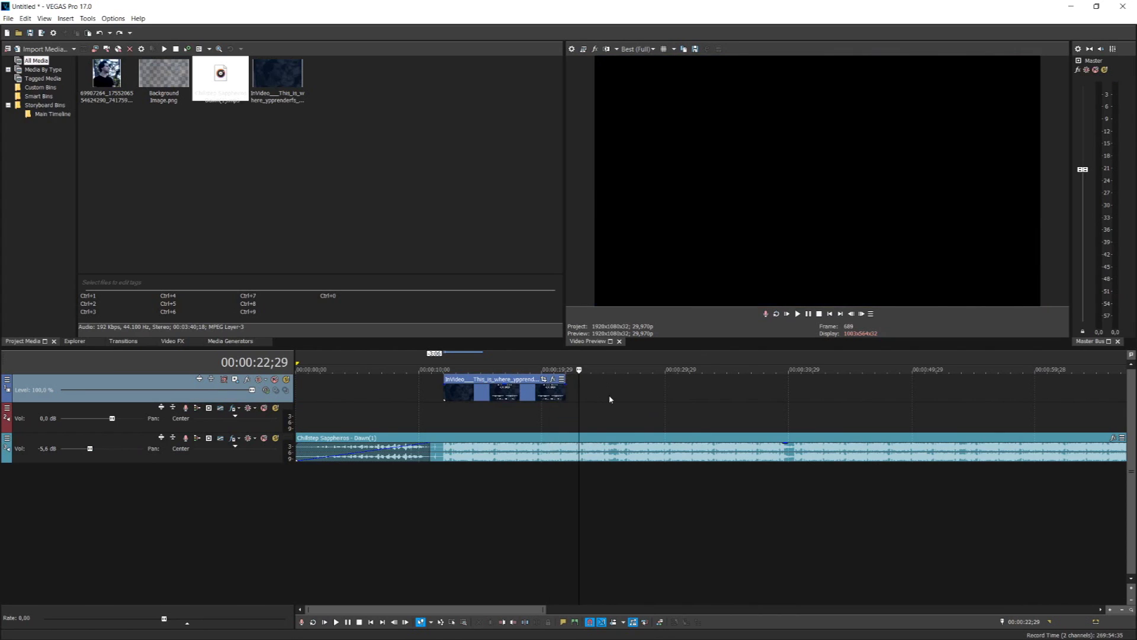
key("ctrl+v")
scroll(629, 356, "up", 3)
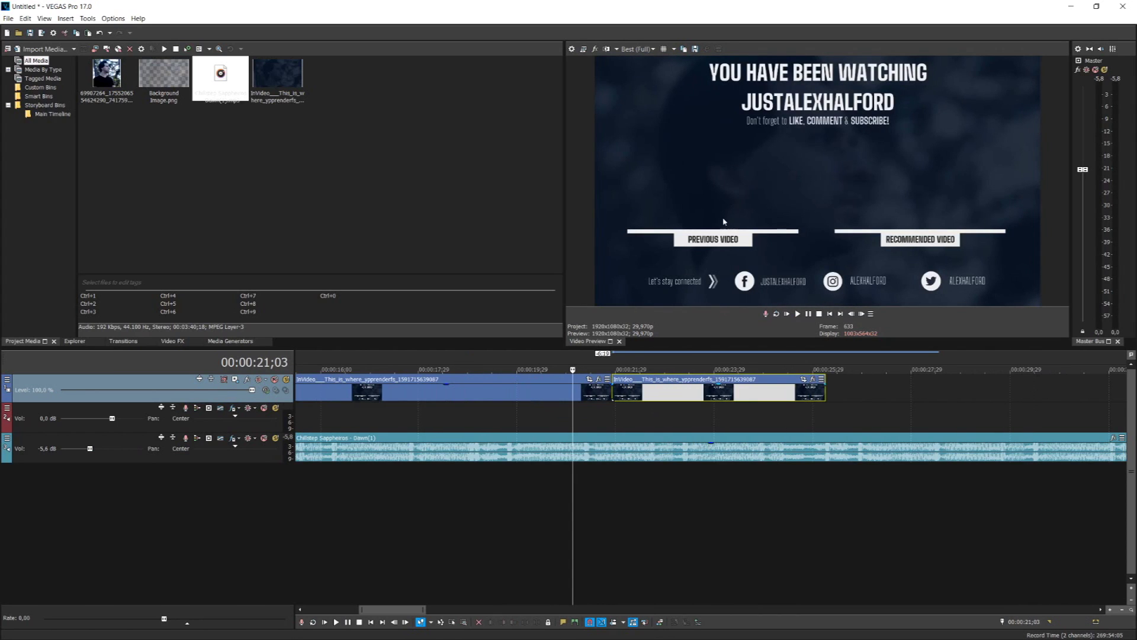
Overlap the trimmed copy with the end of the original InVideo clip to form a crossfade of 21 frames
left_click(613, 362)
left_click(605, 362)
scroll(605, 362, "up", 4)
left_click_drag(739, 394, 908, 394)
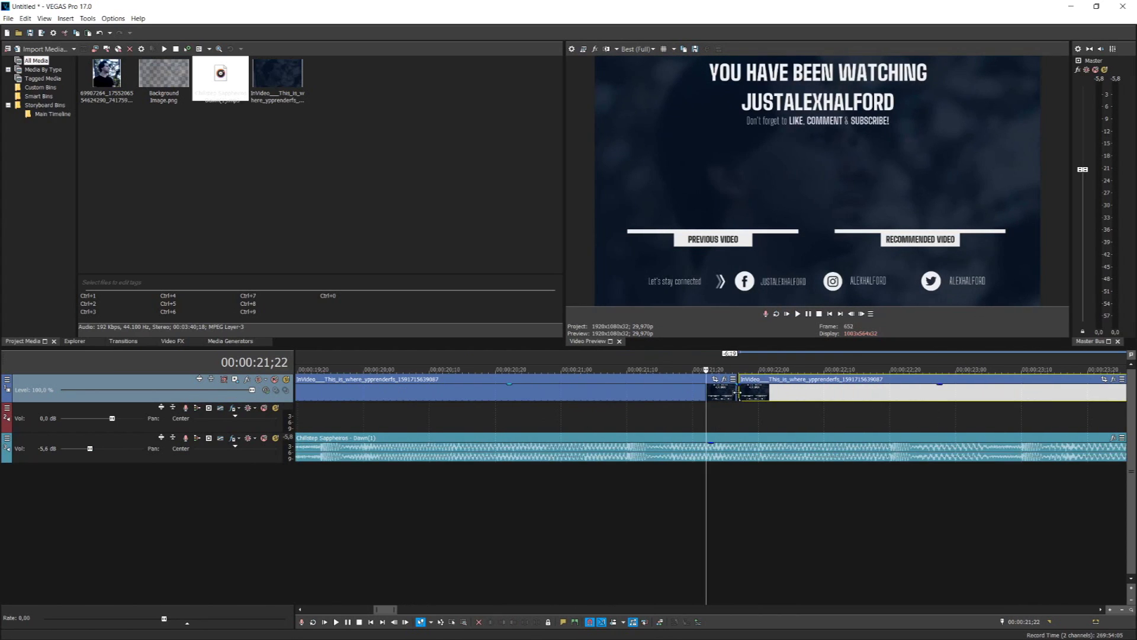
scroll(827, 384, "down", 4)
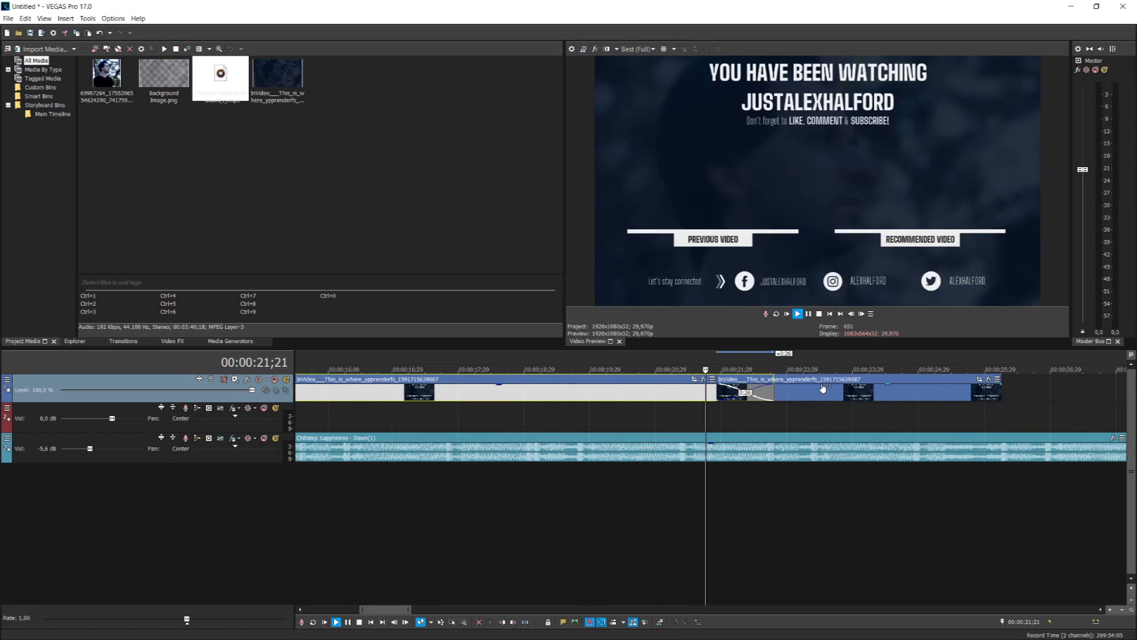
scroll(822, 388, "down", 3)
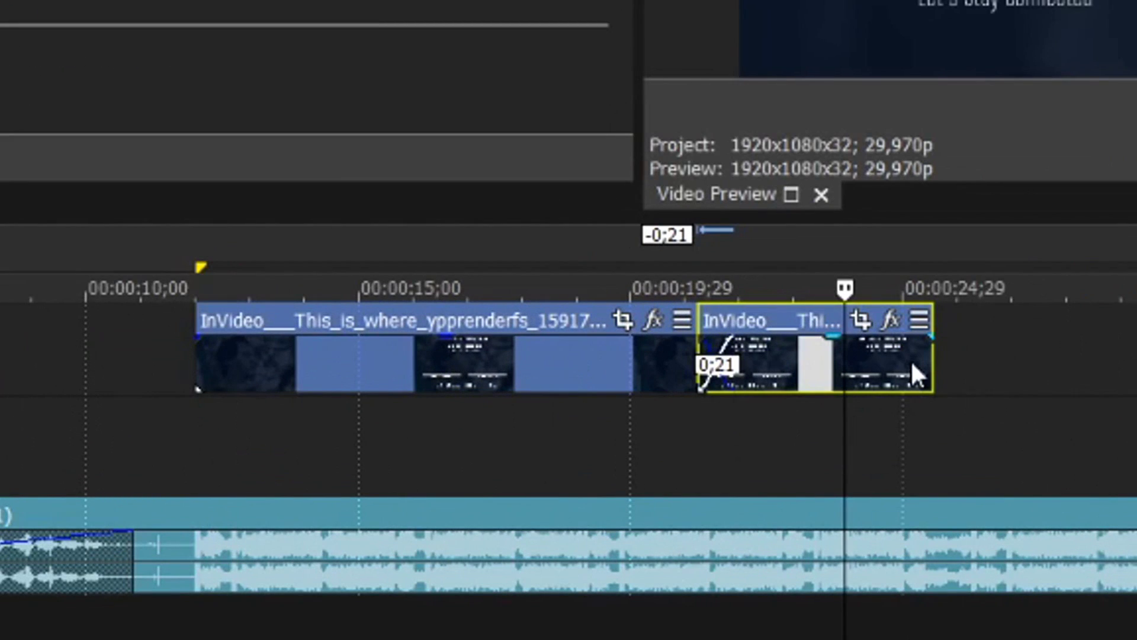
Extend the end screen by appending further copies of the short trimmed clip, each crossfading with the clip before it
left_click(908, 357)
left_click_drag(915, 356, 1125, 379)
left_click(1097, 353)
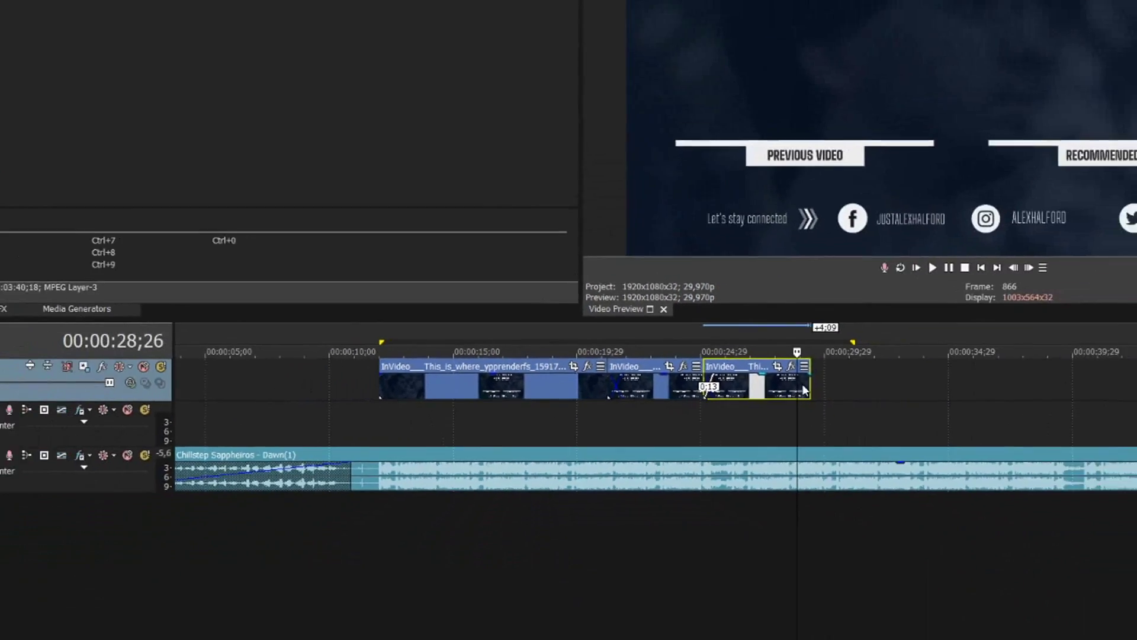
Cut out the middle of the music, join its ending to the opening section, and fade it out linearly at the last clip's end
left_click(802, 491)
scroll(802, 491, "down", 3)
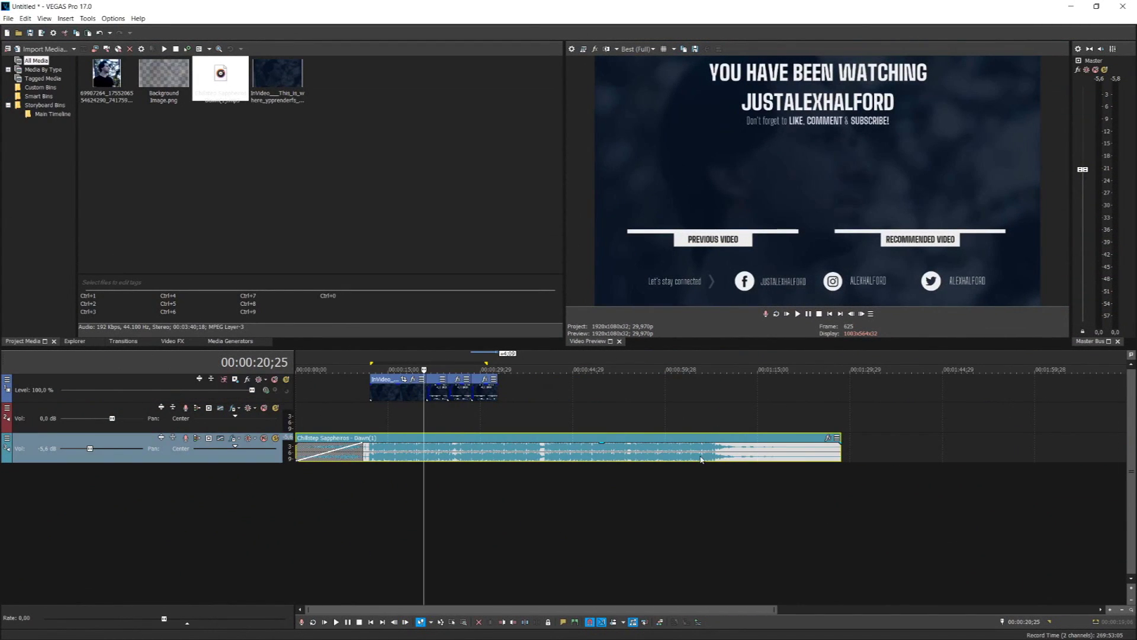
left_click(700, 459)
scroll(700, 459, "up", 5)
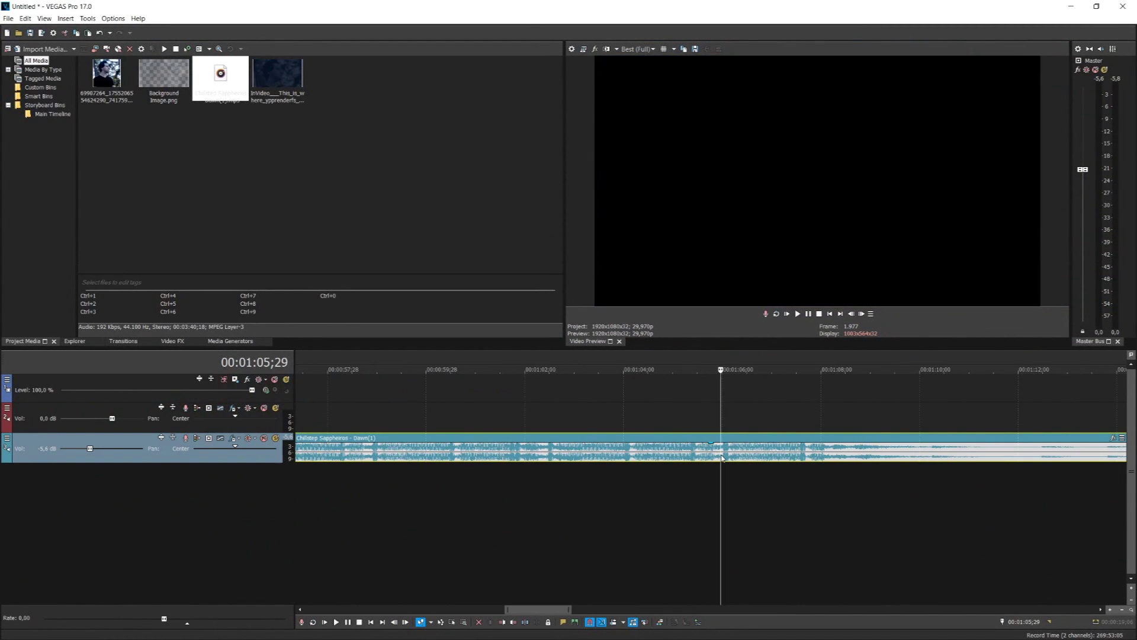
key("space")
scroll(734, 460, "down", 3)
left_click_drag(934, 451, 791, 452)
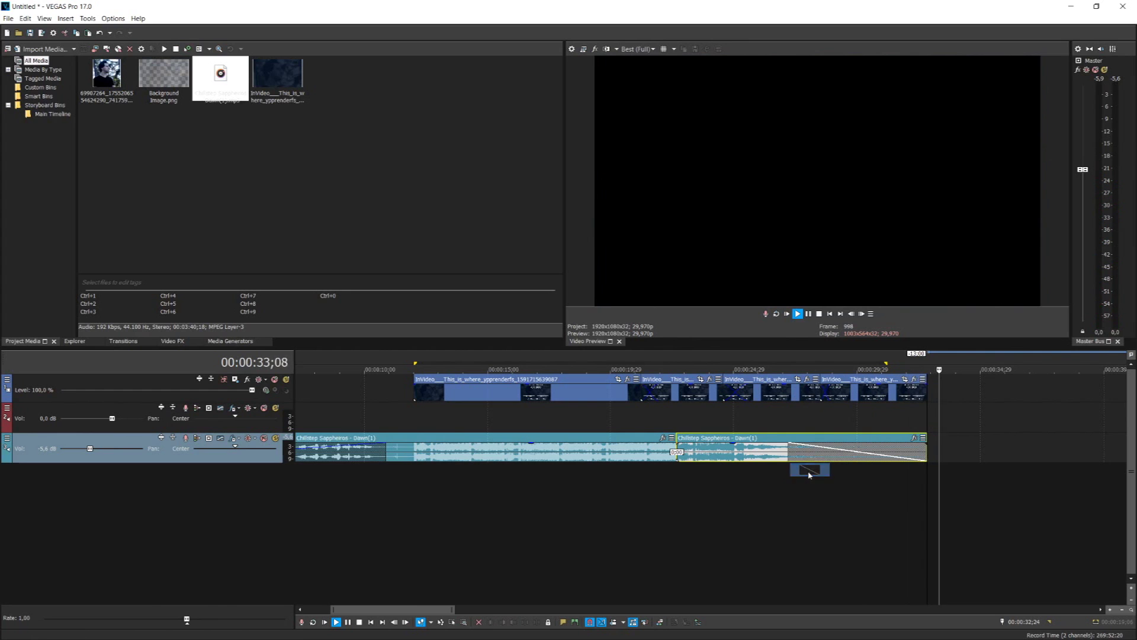
Play the finished end screen with its music from the start of the timeline
key("space")
left_click(830, 314)
scroll(707, 380, "down", 2)
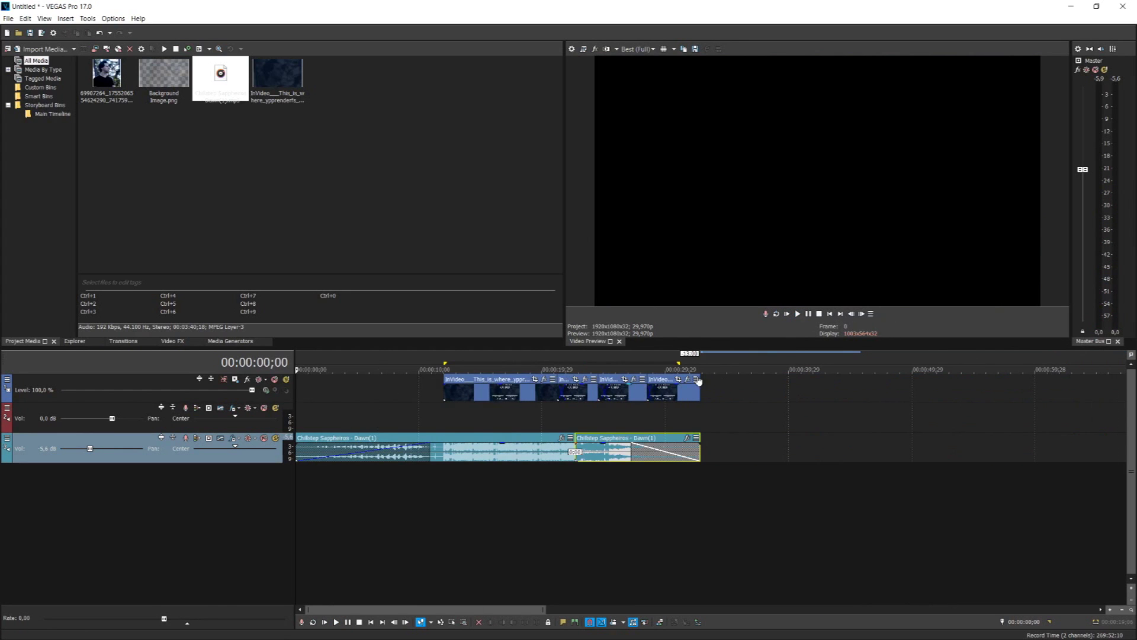
key("space")
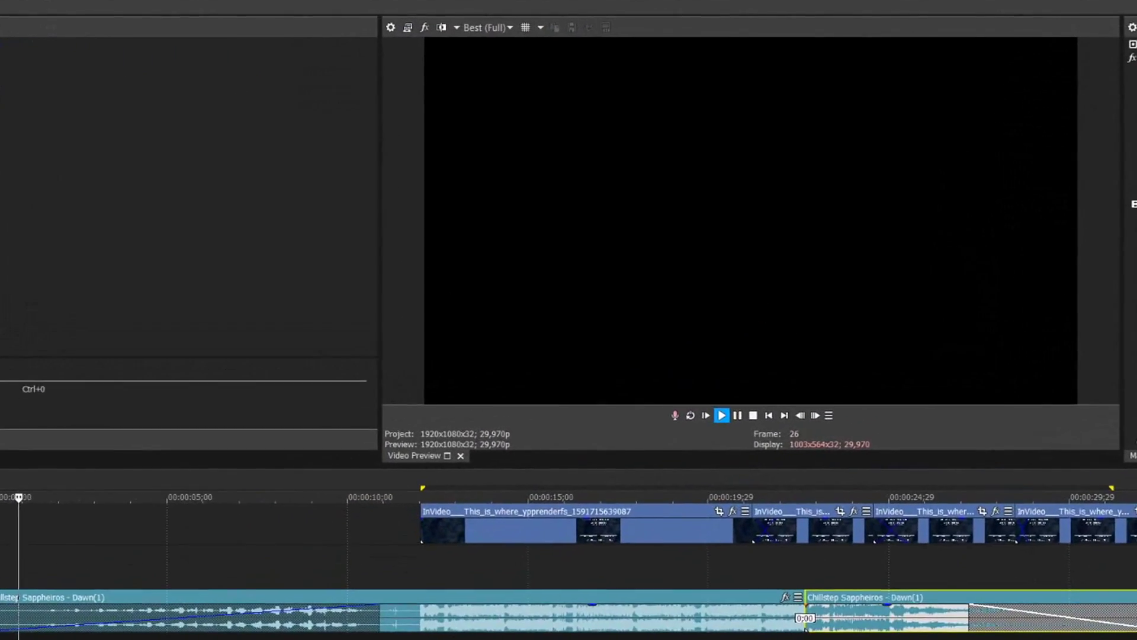